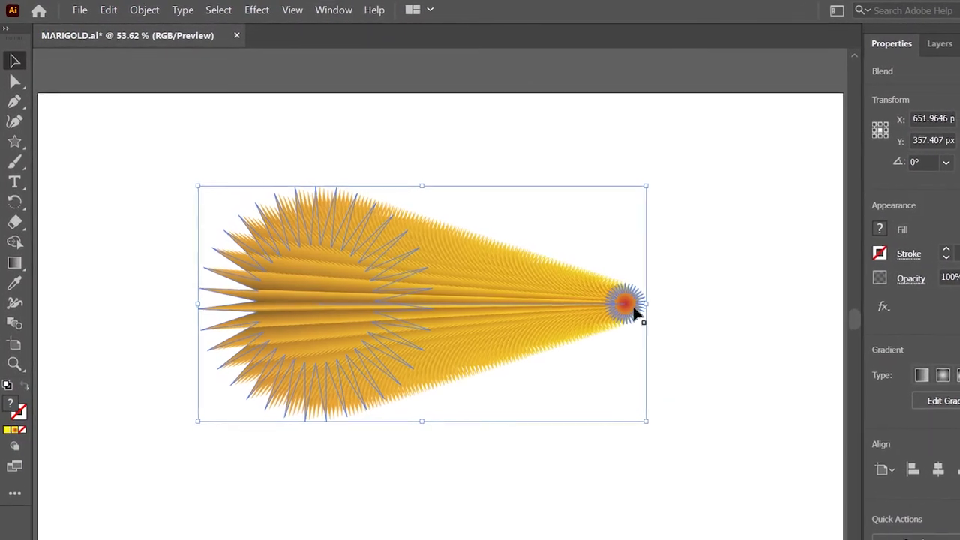
# Step: Enter the blend and drag the small star onto the big star's centre to preview the flower
pyautogui.doubleClick(636, 314)
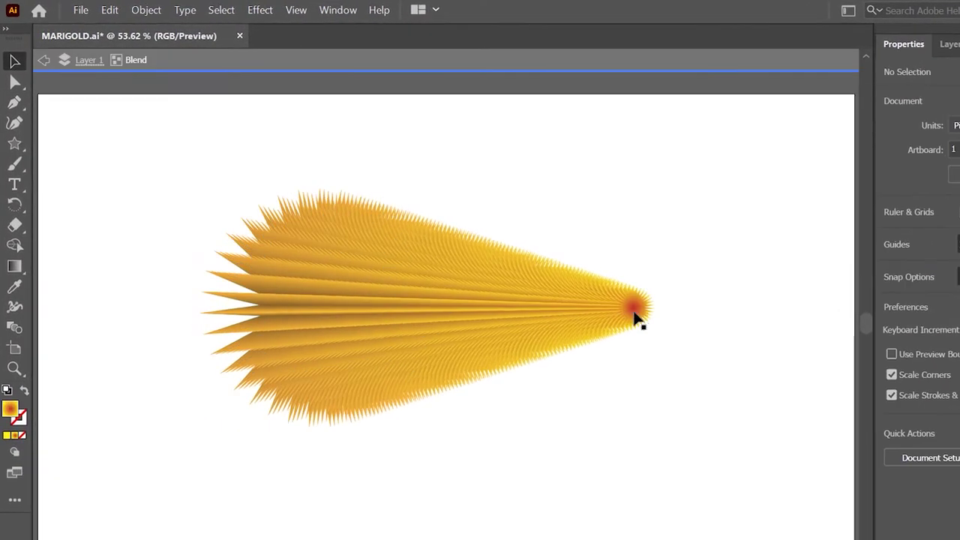
pyautogui.moveTo(636, 317); pyautogui.dragTo(325, 309)
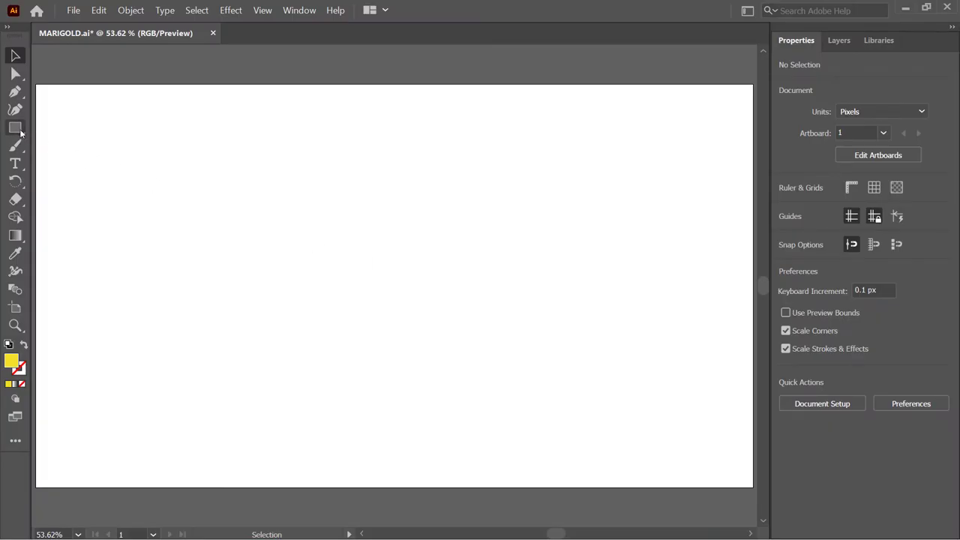
# Step: Draw a 35-point star with a 200 px outer radius and 100 px inner radius
pyautogui.click(17, 129)
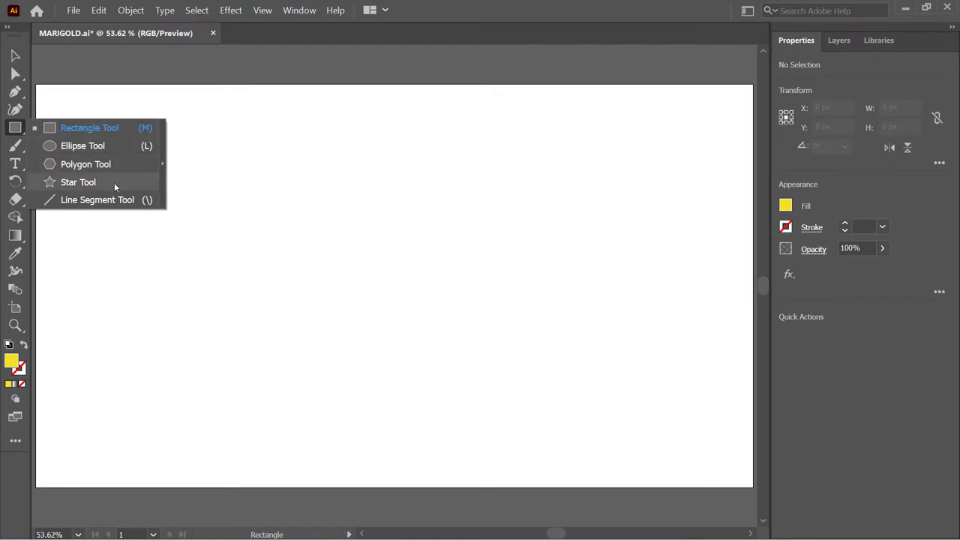
pyautogui.click(77, 183)
pyautogui.click(283, 271)
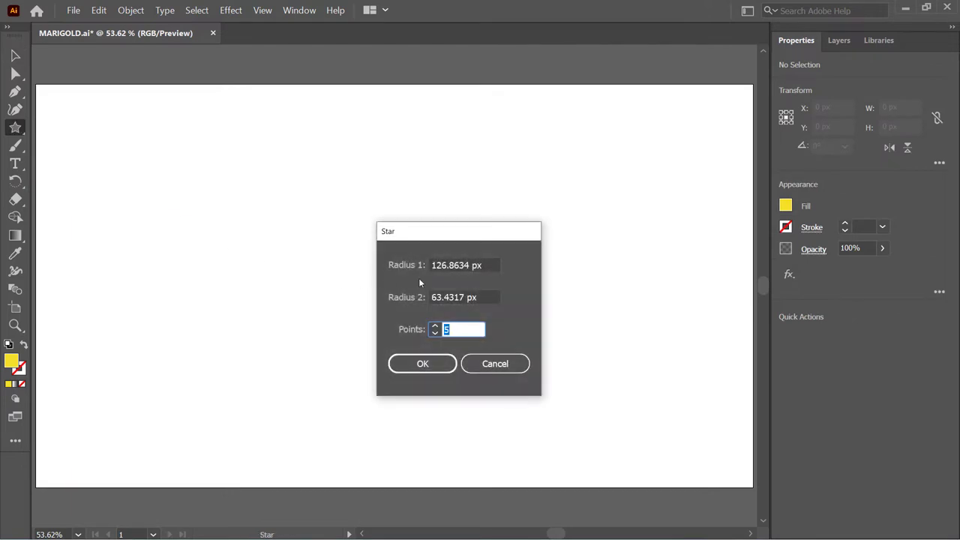
pyautogui.doubleClick(443, 266)
pyautogui.write('20')
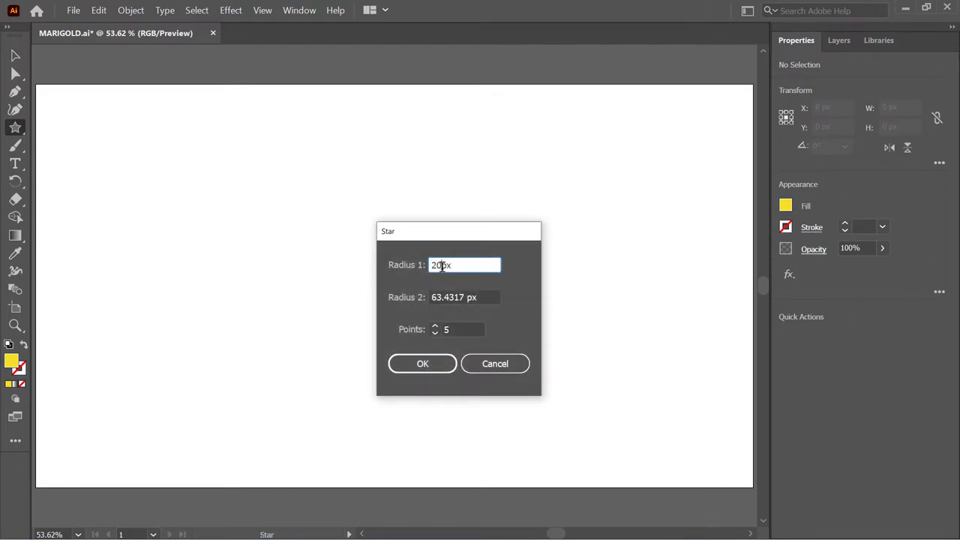
pyautogui.write('0')
pyautogui.press('Tab')
pyautogui.write('1')
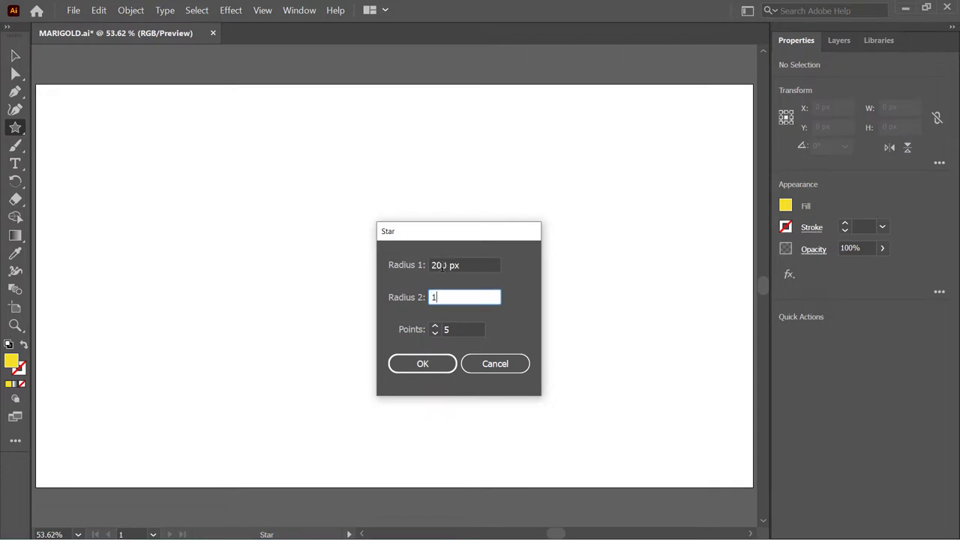
pyautogui.press('Tab')
pyautogui.write('35')
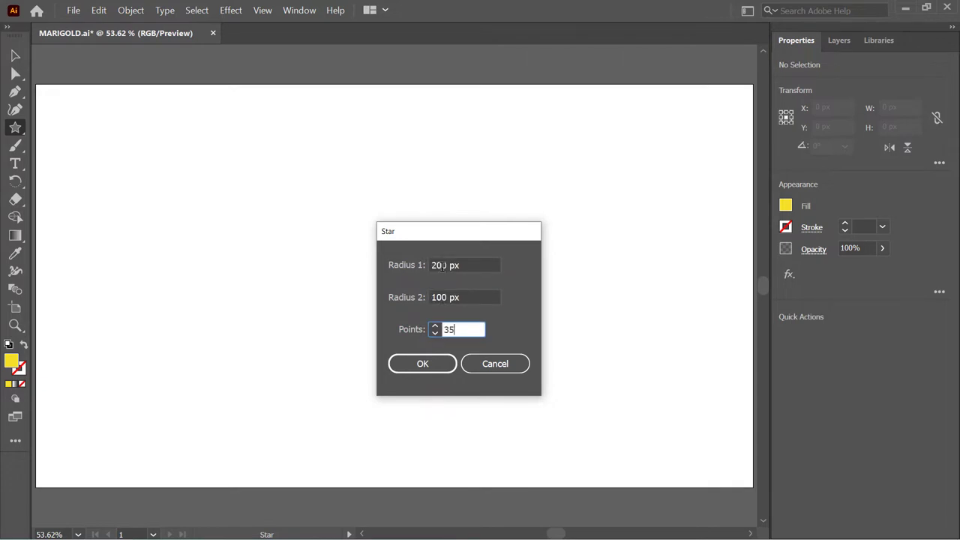
pyautogui.press('Tab')
pyautogui.press('Return')
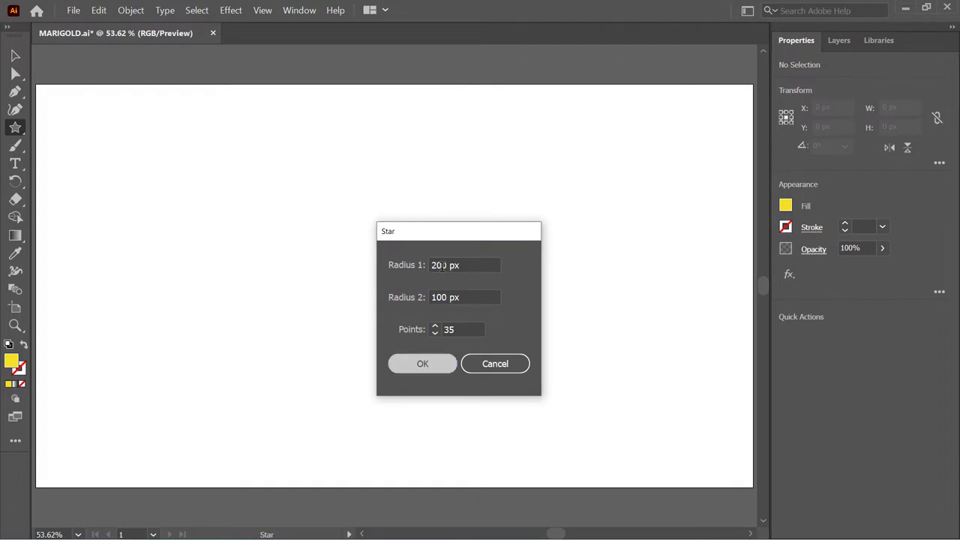
pyautogui.click(300, 10)
# Step: Fill the star with a radial gradient from a dark grey centre to light orange tips
pyautogui.click(359, 281)
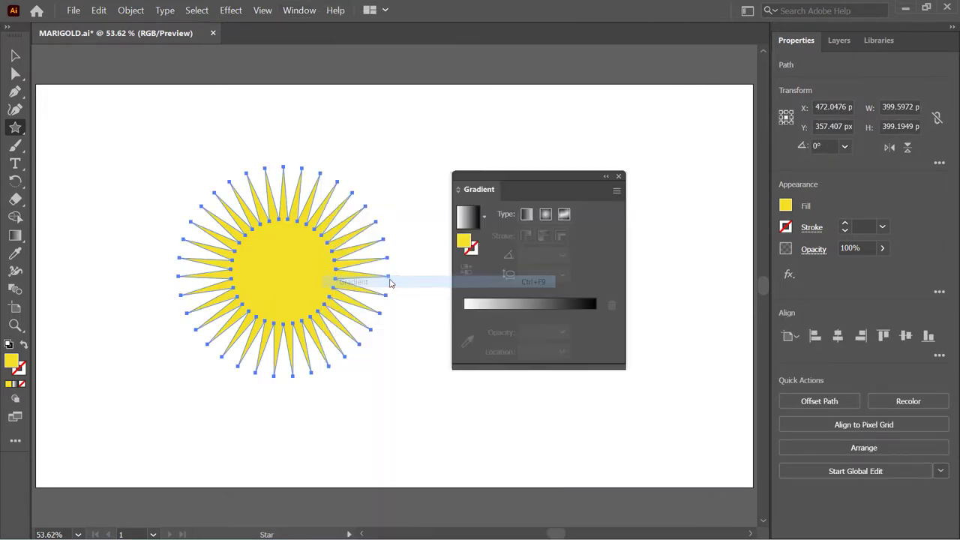
pyautogui.click(548, 304)
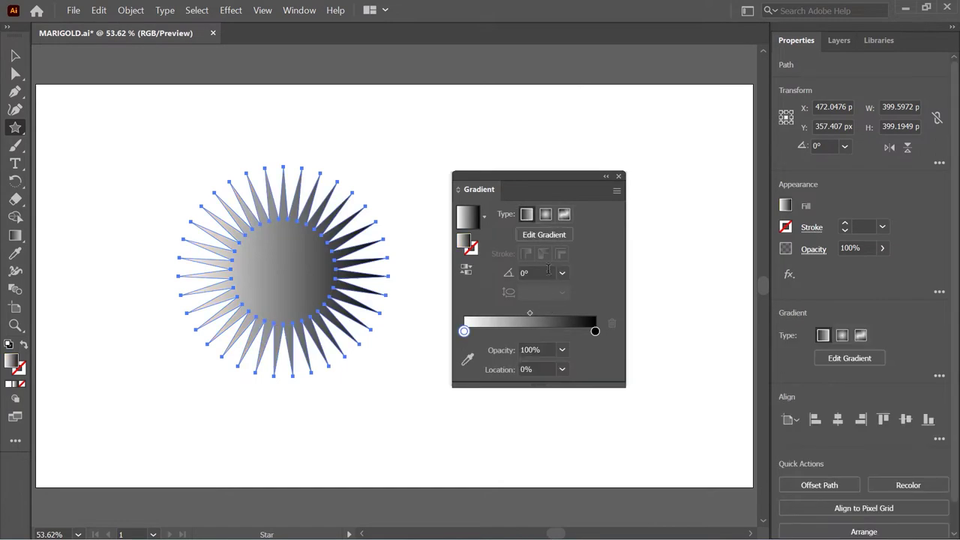
pyautogui.click(545, 214)
pyautogui.doubleClick(595, 331)
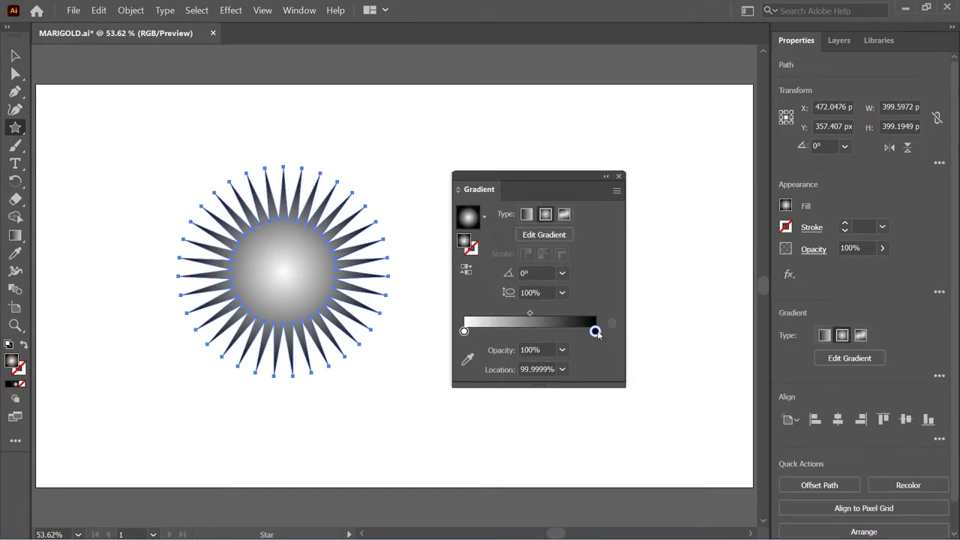
pyautogui.click(552, 381)
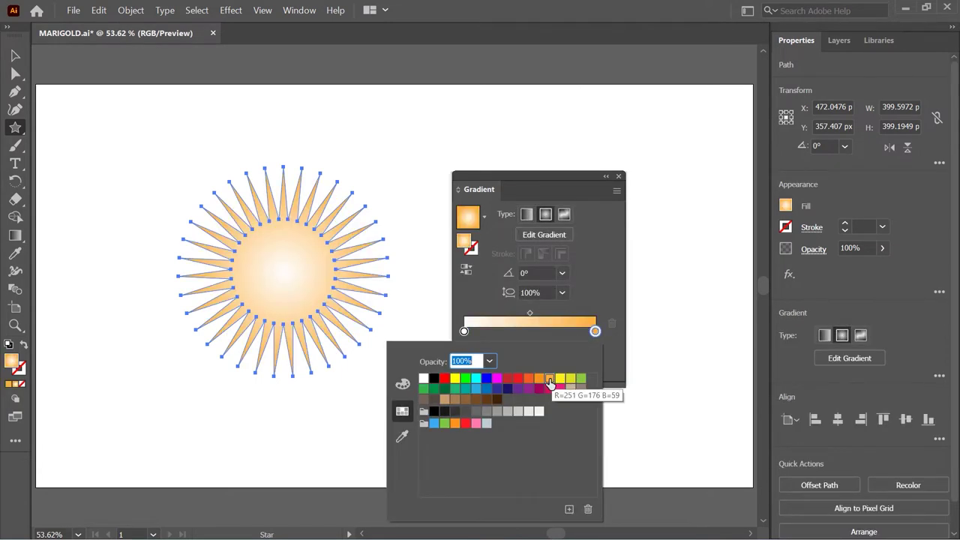
pyautogui.doubleClick(464, 331)
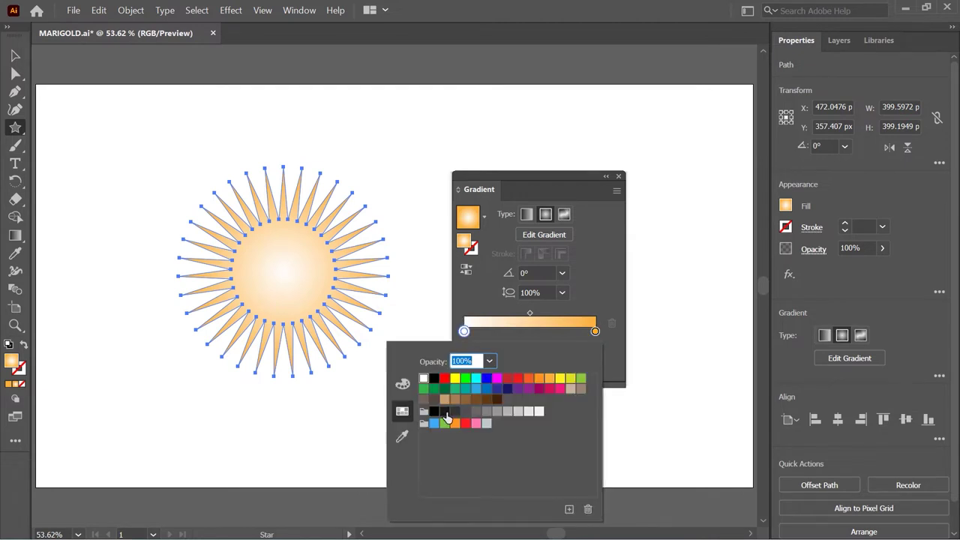
pyautogui.click(444, 412)
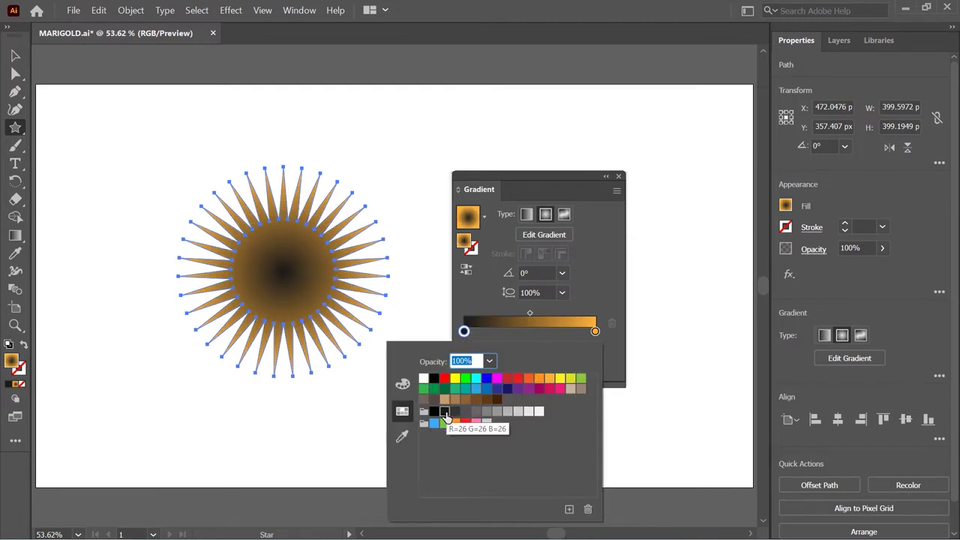
pyautogui.click(619, 178)
pyautogui.click(619, 178)
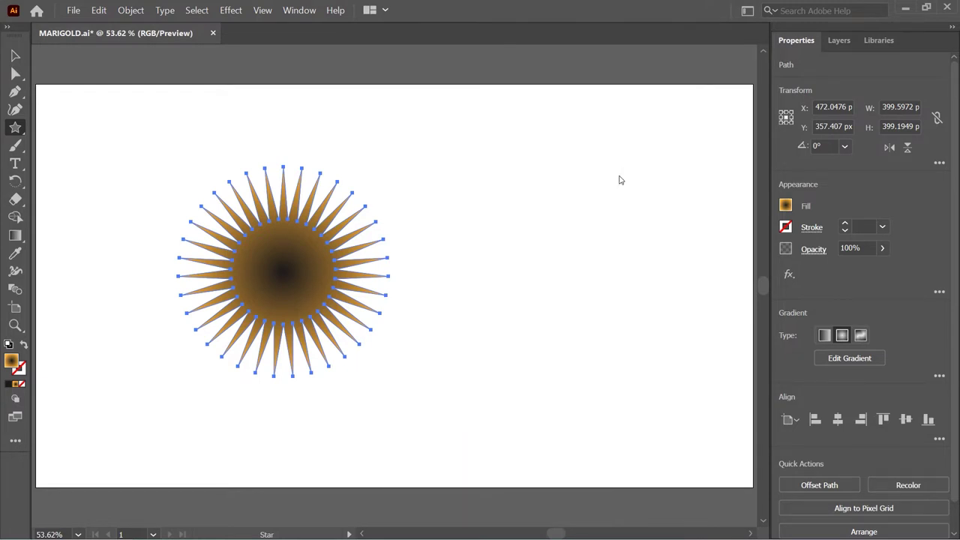
# Step: Alt-drag a copy of the star to the right of the original
pyautogui.press('v')
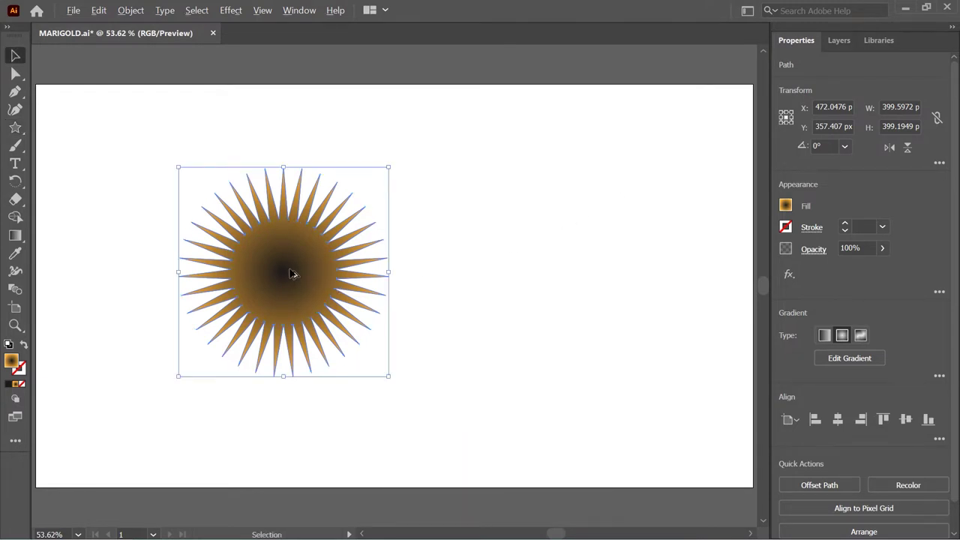
pyautogui.moveTo(292, 274); pyautogui.dragTo(568, 276)
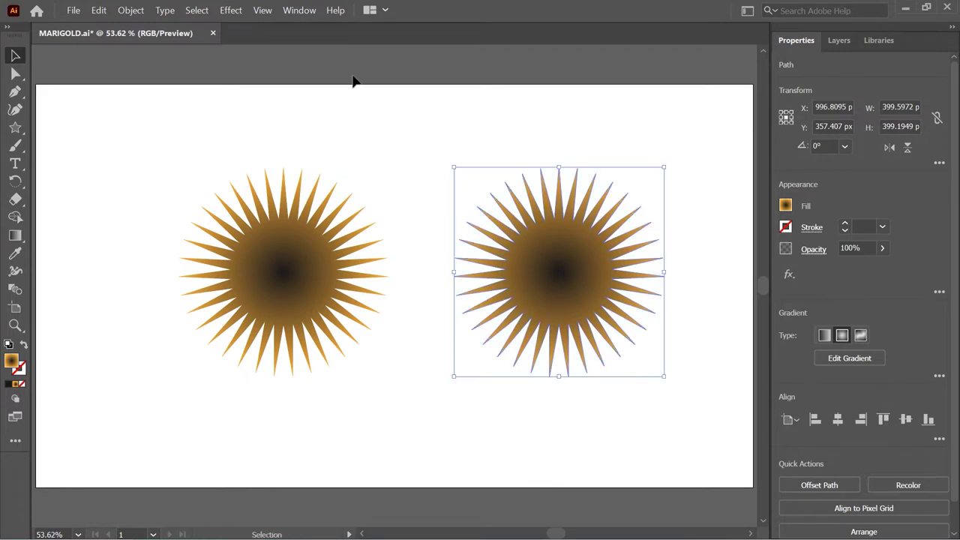
pyautogui.click(303, 10)
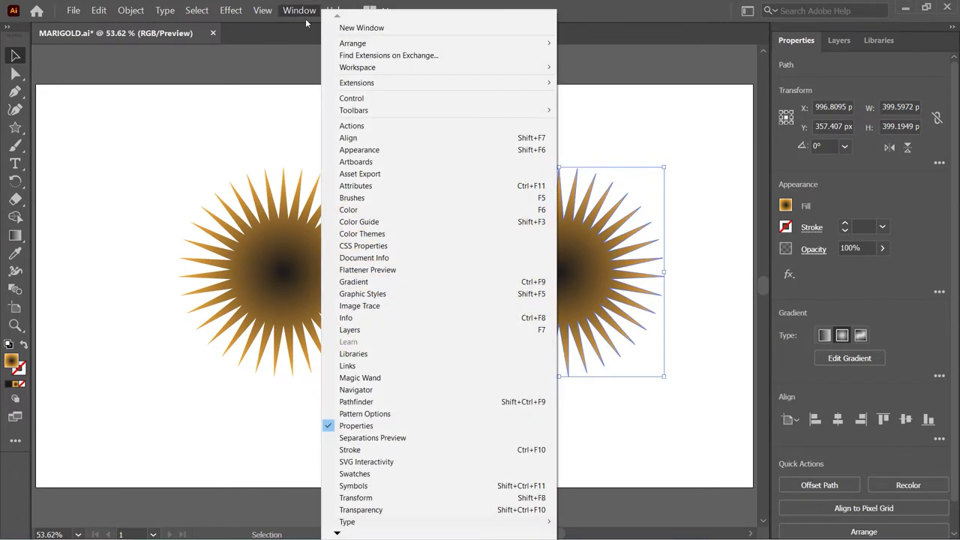
pyautogui.click(397, 281)
pyautogui.moveTo(543, 174); pyautogui.dragTo(346, 166)
# Step: Recolour the copy red-to-yellow, shrink it to about 70 px, and select both stars
pyautogui.doubleClick(267, 323)
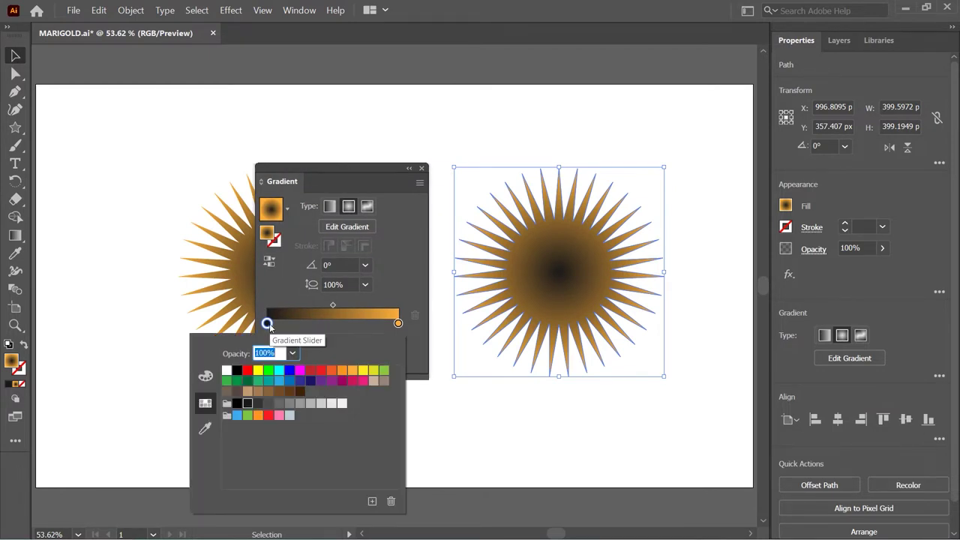
pyautogui.click(313, 372)
pyautogui.doubleClick(398, 323)
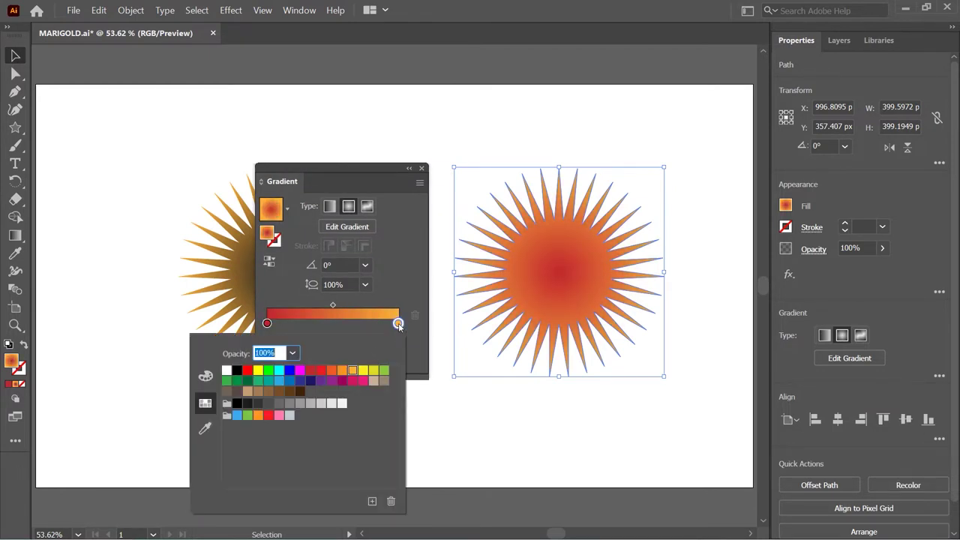
pyautogui.click(372, 370)
pyautogui.click(421, 168)
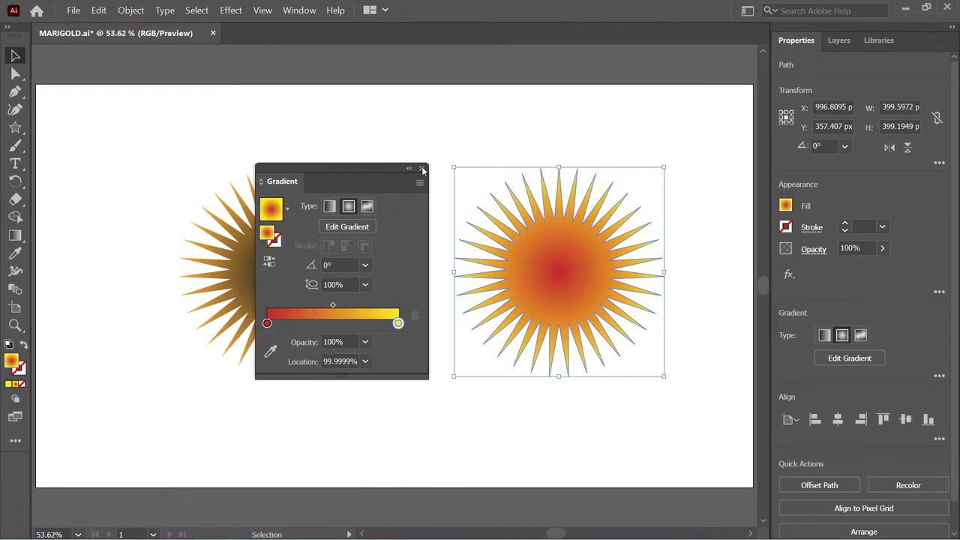
pyautogui.click(421, 169)
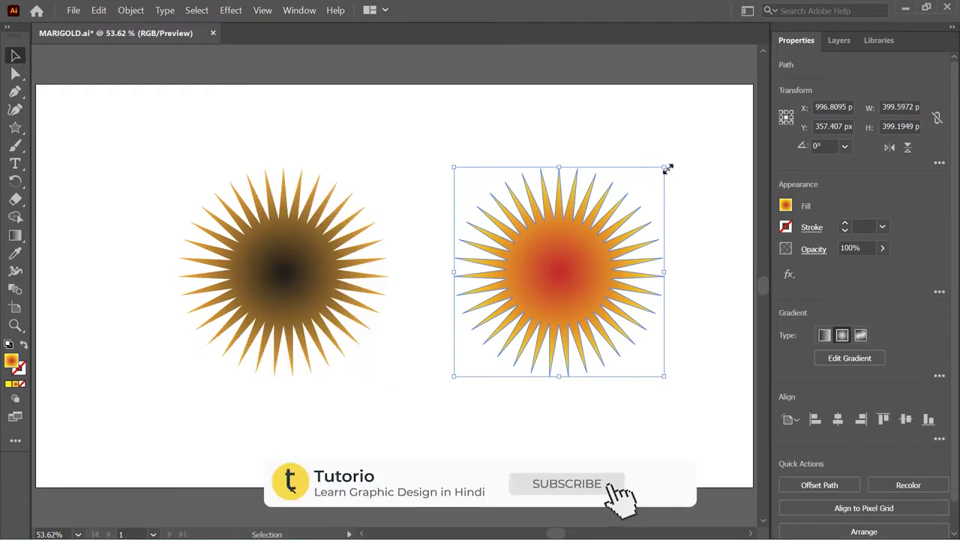
pyautogui.moveTo(664, 167); pyautogui.dragTo(580, 256)
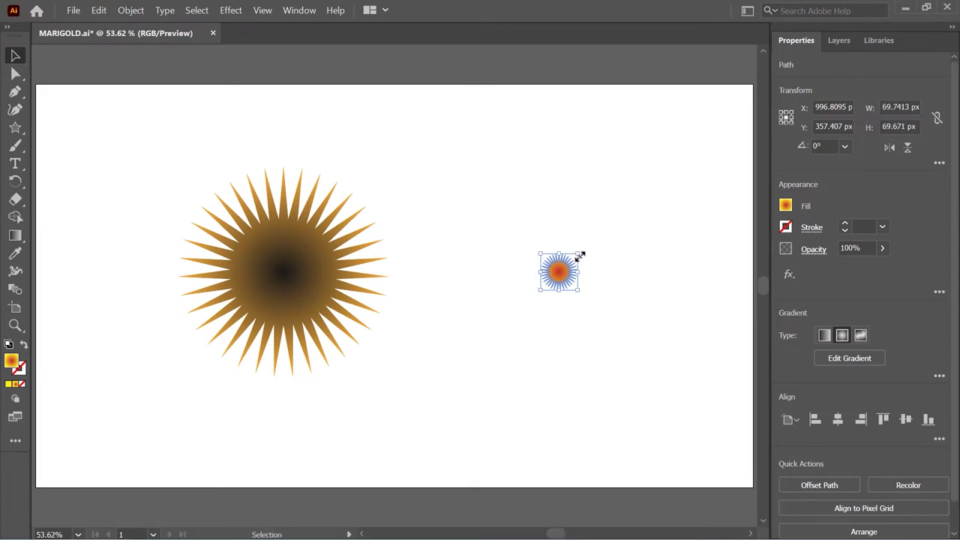
pyautogui.moveTo(170, 166); pyautogui.dragTo(619, 360)
# Step: Blend the two stars and set the blend to 75 specified steps
pyautogui.click(133, 10)
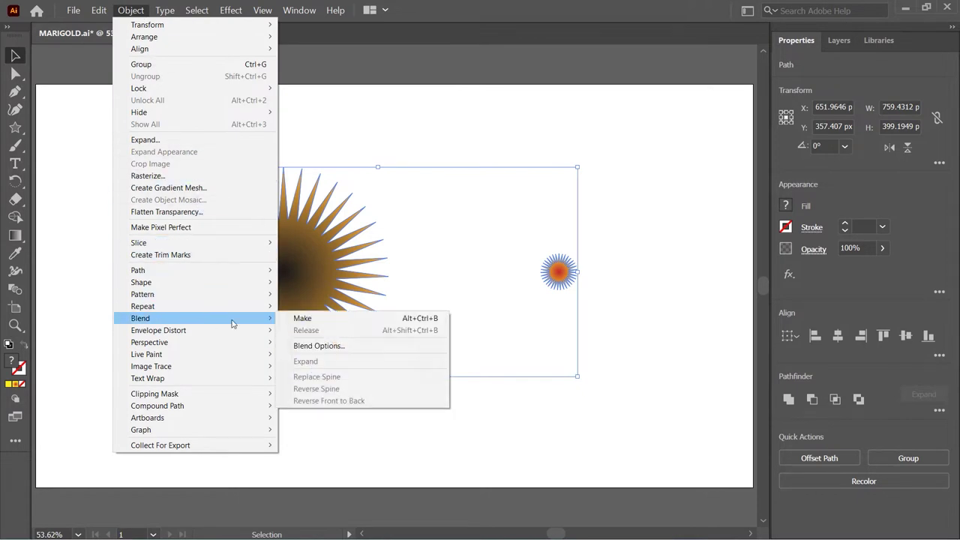
pyautogui.click(326, 321)
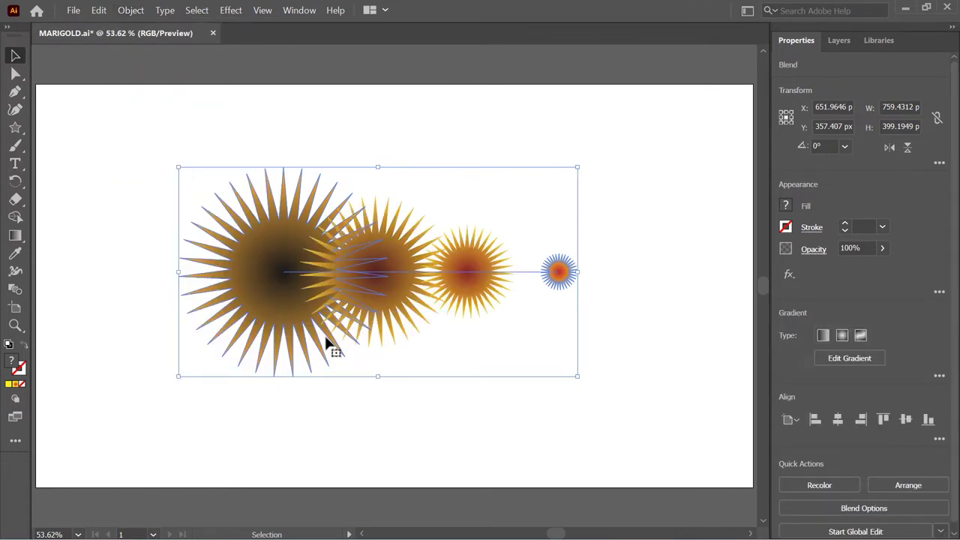
pyautogui.click(132, 10)
pyautogui.moveTo(195, 318)
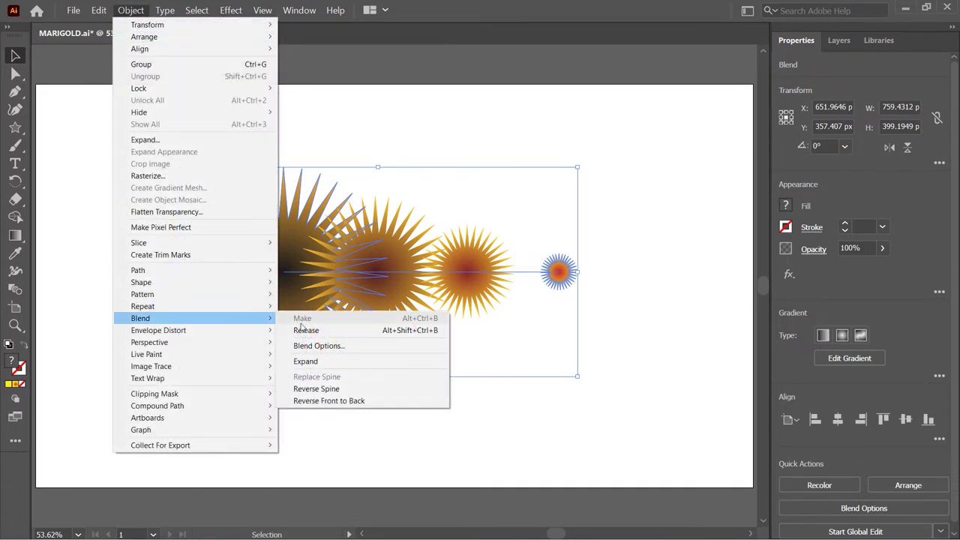
pyautogui.click(341, 345)
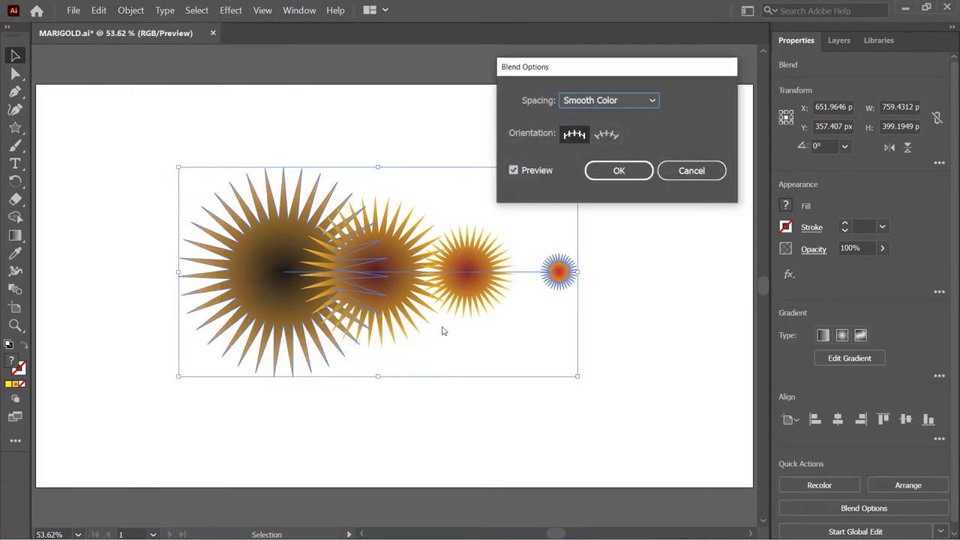
pyautogui.click(604, 101)
pyautogui.click(606, 133)
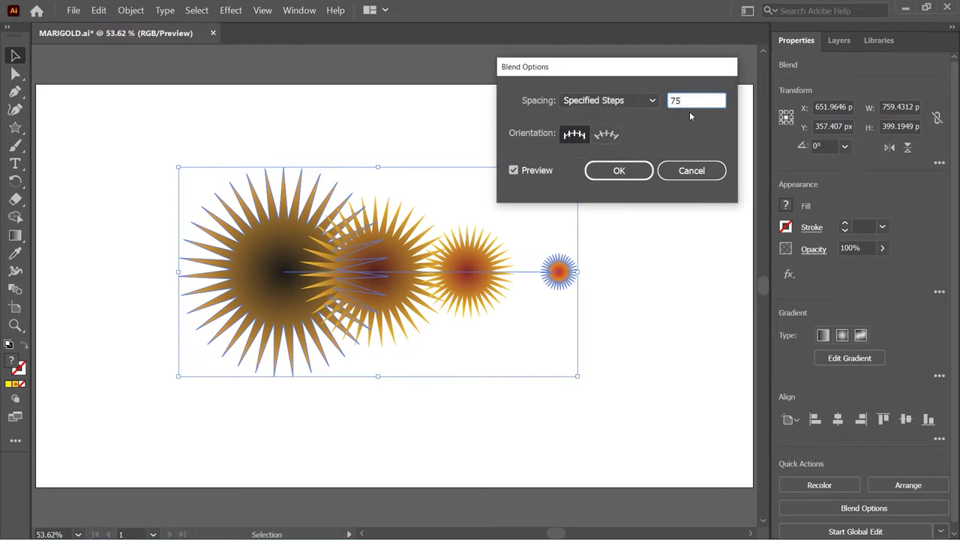
pyautogui.click(638, 171)
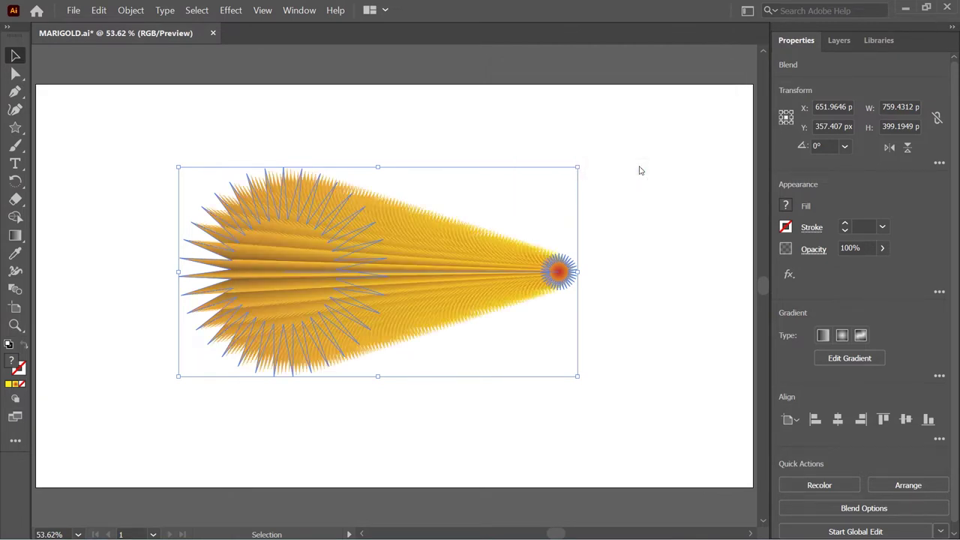
# Step: In isolation mode, move the small red-orange star onto the large star's centre, then exit
pyautogui.rightClick(568, 277)
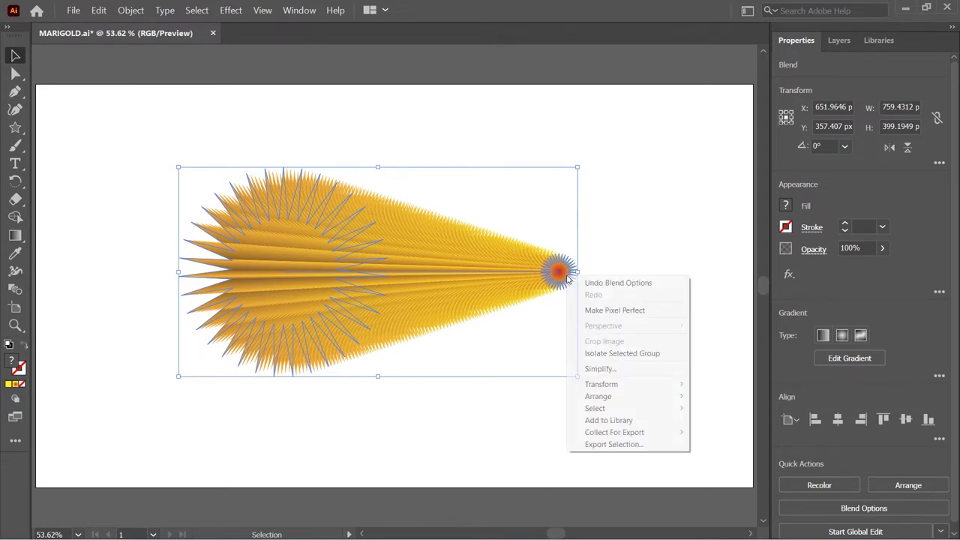
pyautogui.click(626, 353)
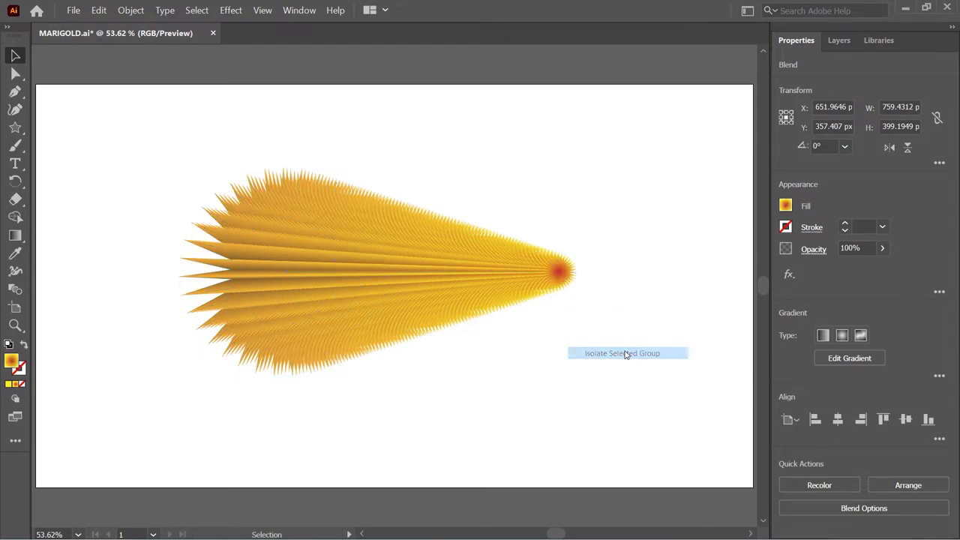
pyautogui.click(561, 278)
pyautogui.moveTo(562, 278); pyautogui.dragTo(285, 270)
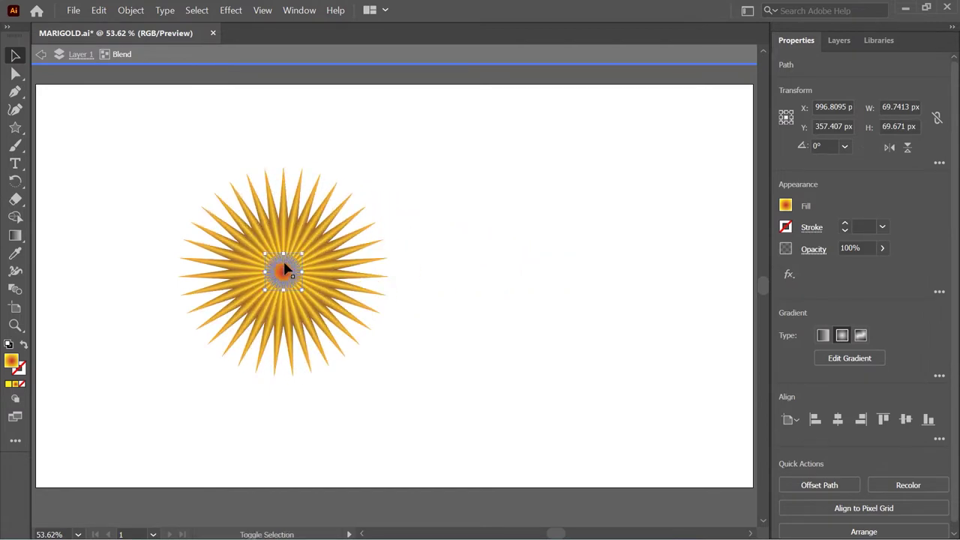
pyautogui.rightClick(419, 257)
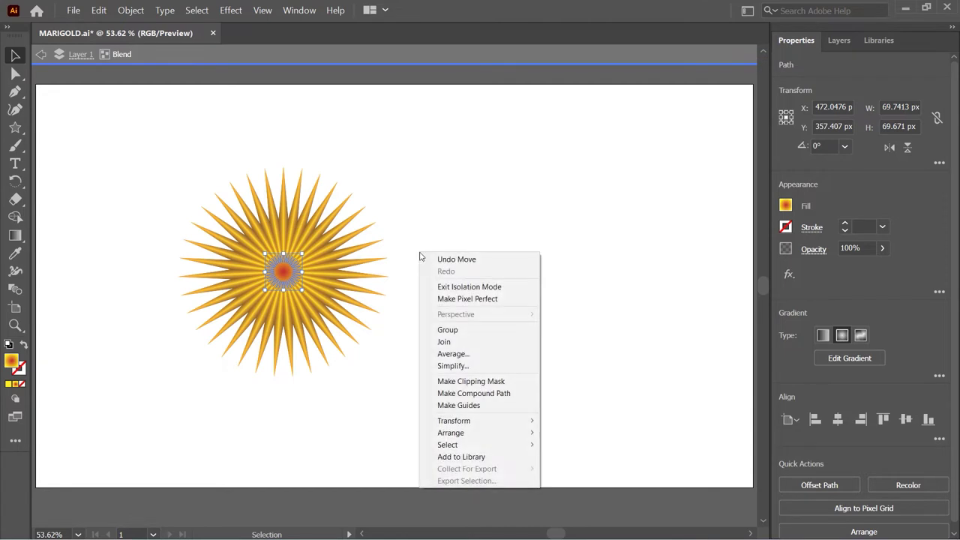
pyautogui.click(448, 287)
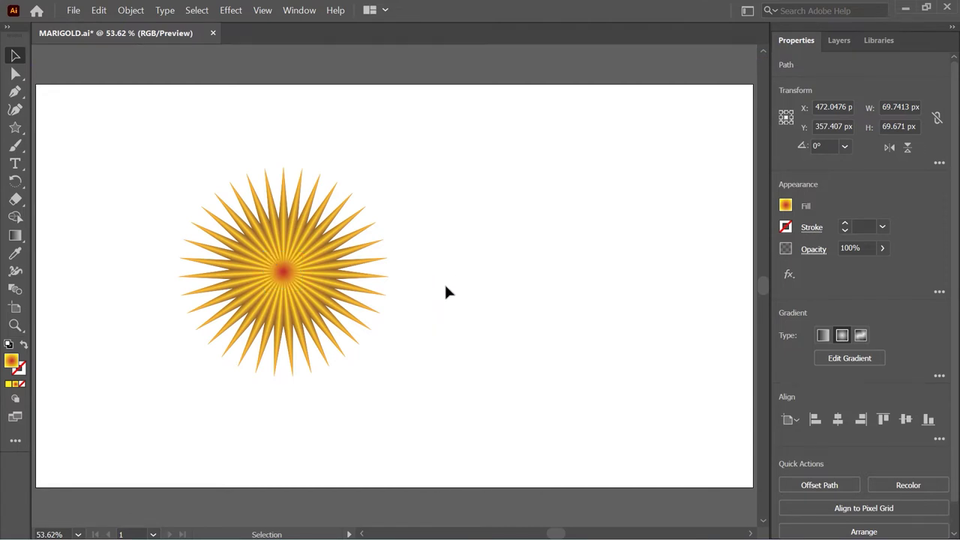
pyautogui.click(326, 263)
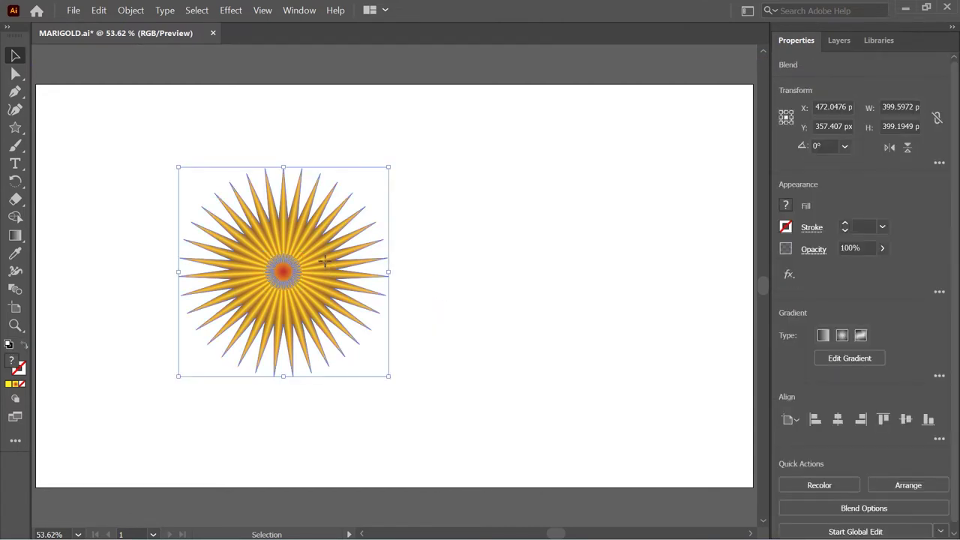
# Step: Apply a Tweak effect of 10% horizontal and 10% vertical to the flower blend
pyautogui.click(231, 11)
pyautogui.moveTo(264, 122)
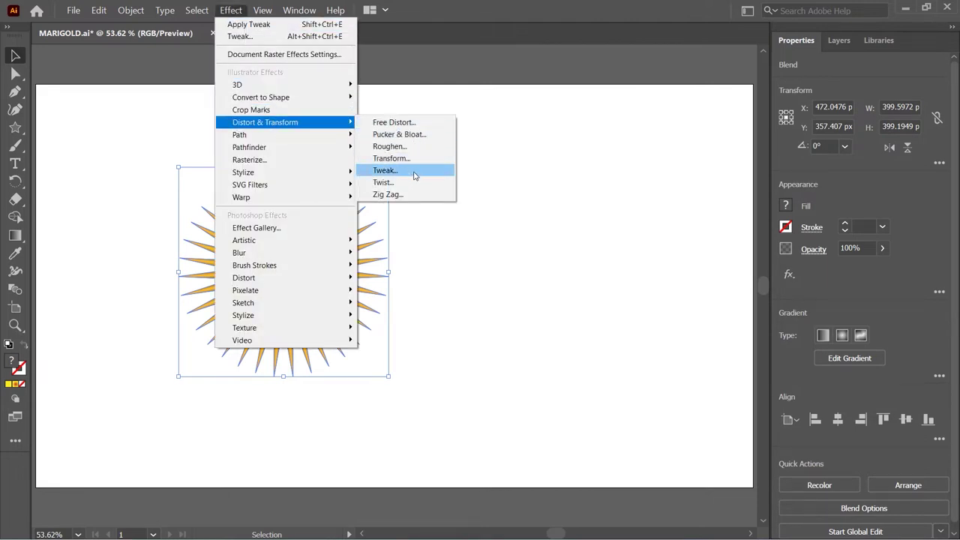
pyautogui.click(414, 173)
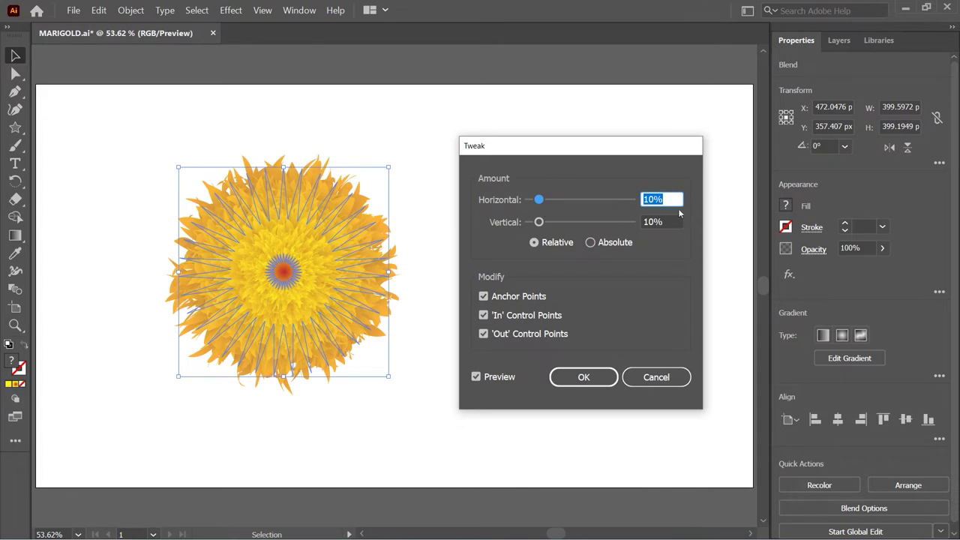
pyautogui.click(677, 199)
pyautogui.click(676, 220)
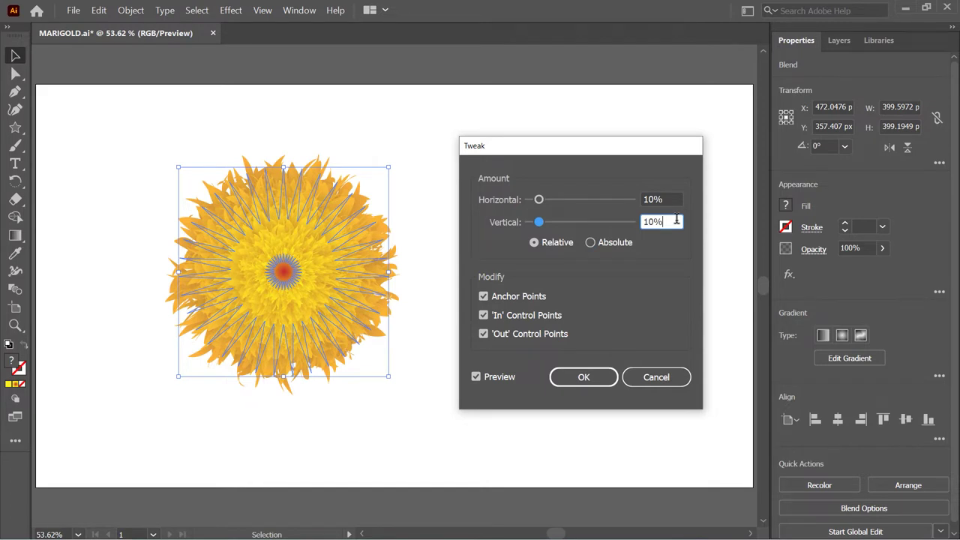
pyautogui.click(584, 377)
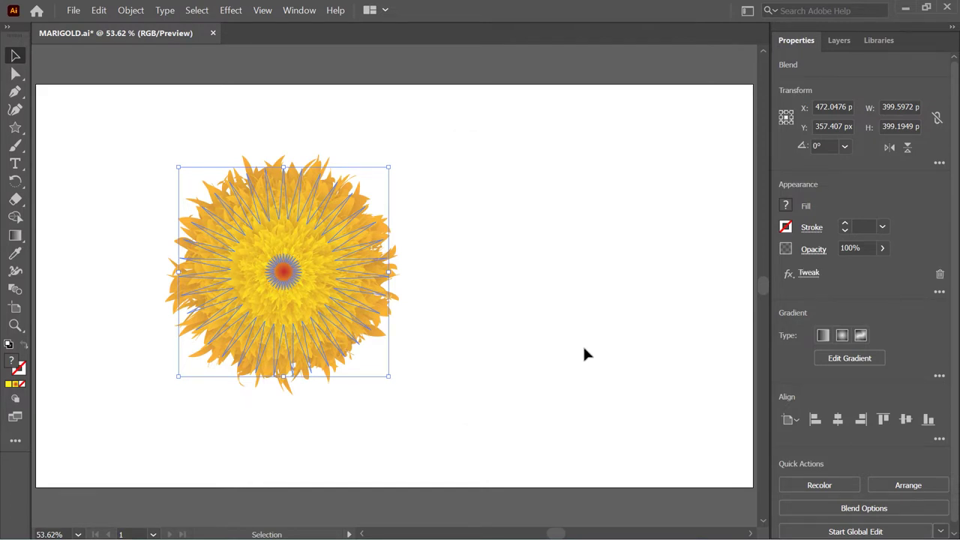
pyautogui.click(585, 347)
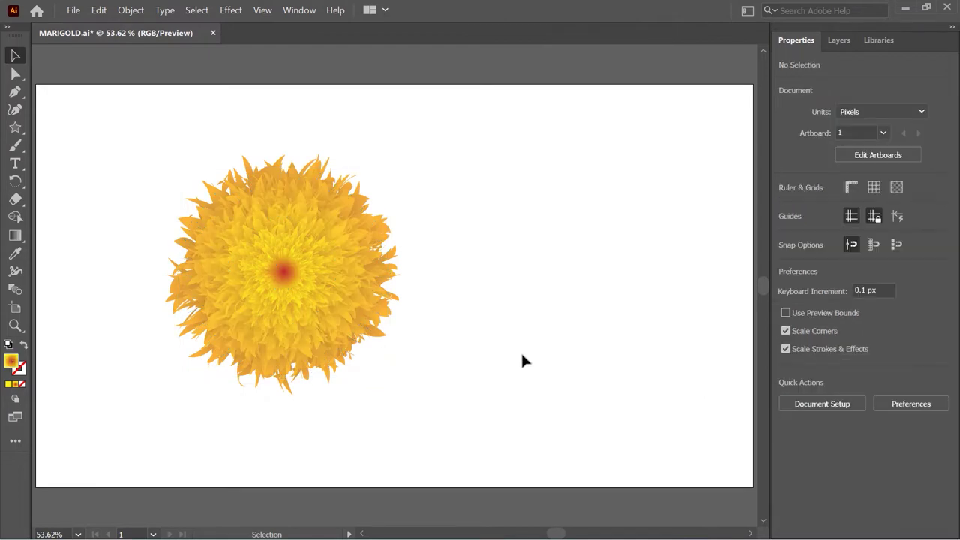
# Step: In isolation mode, scale the red centre star down to a tiny size so the flower turns yellow
pyautogui.click(292, 274)
pyautogui.rightClick(292, 274)
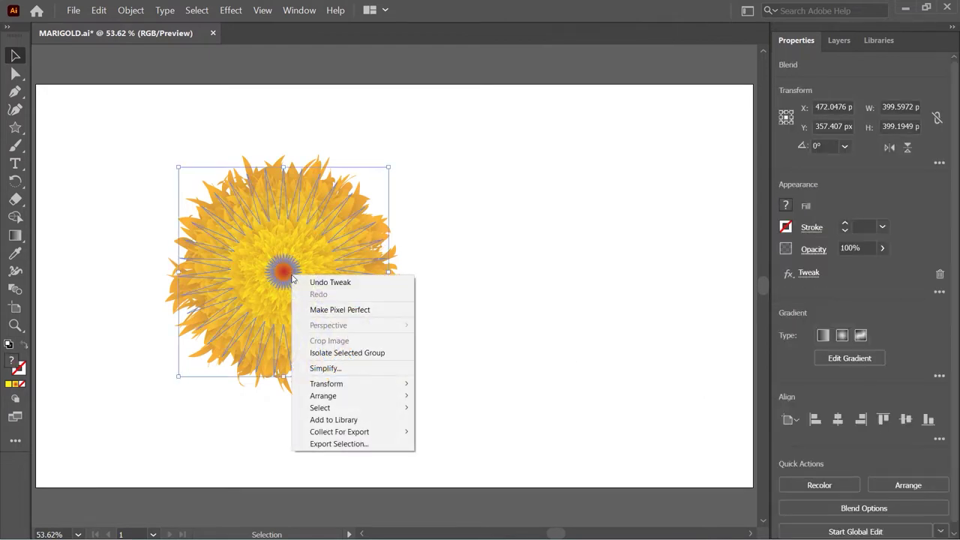
pyautogui.click(337, 353)
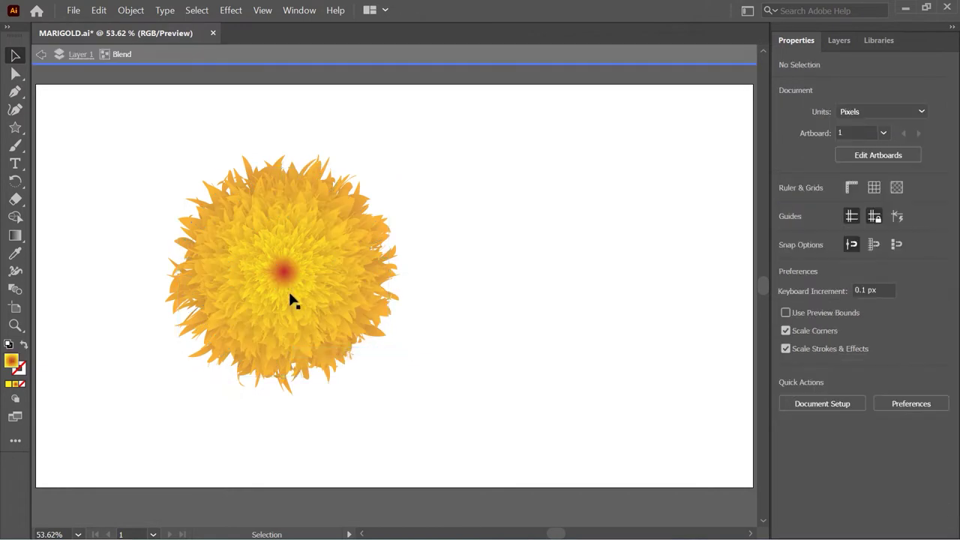
pyautogui.click(289, 281)
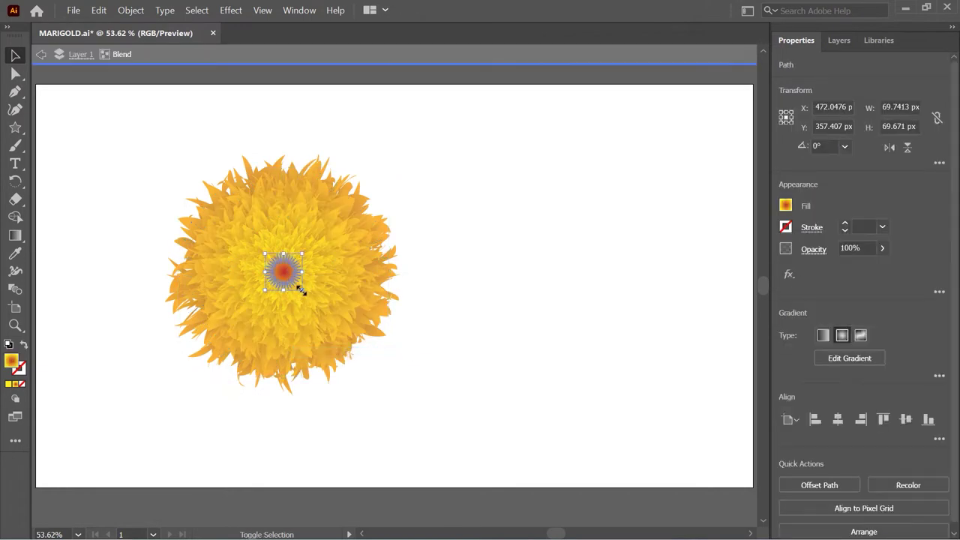
pyautogui.moveTo(299, 287); pyautogui.dragTo(285, 274)
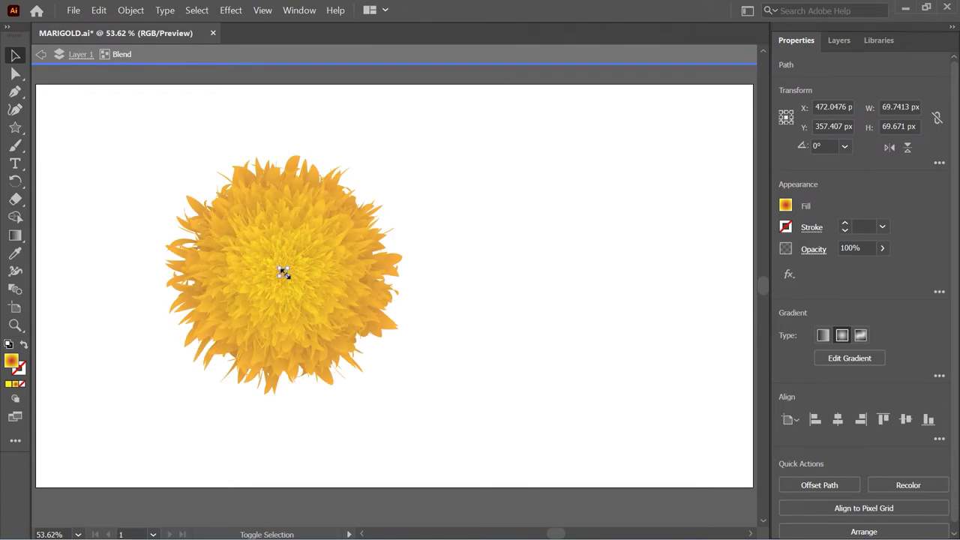
pyautogui.rightClick(458, 261)
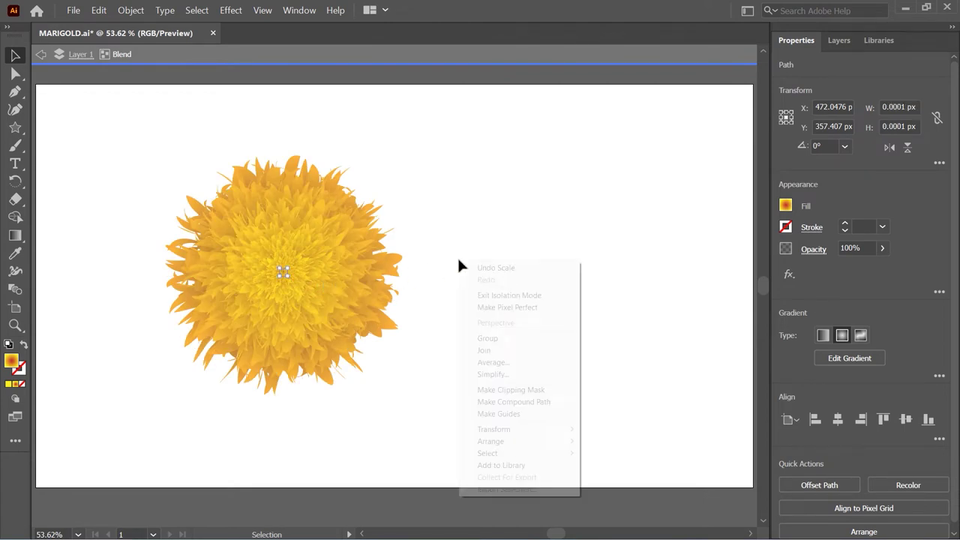
pyautogui.click(492, 296)
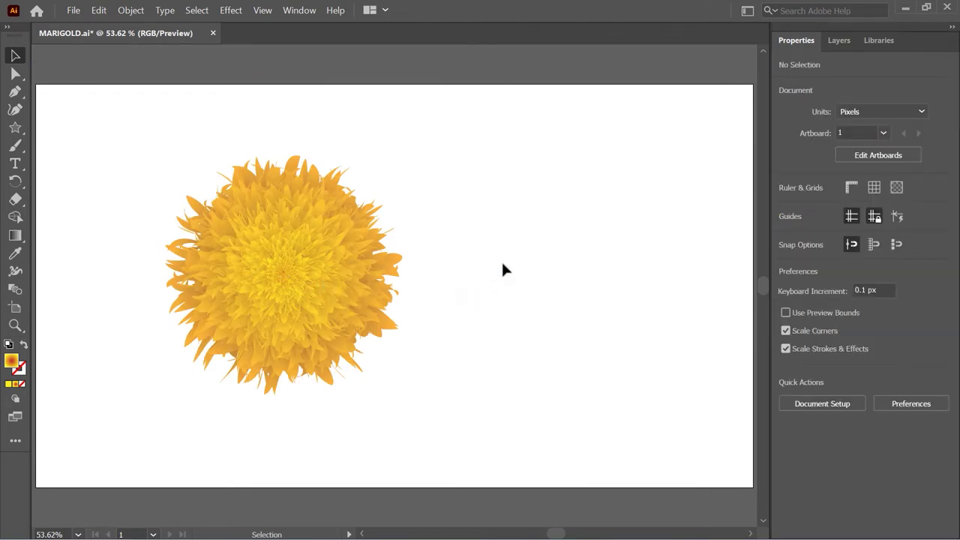
# Step: Move the flower head to the upper left and reset fill and stroke to defaults
pyautogui.moveTo(501, 234); pyautogui.dragTo(283, 312)
pyautogui.moveTo(296, 272); pyautogui.dragTo(181, 214)
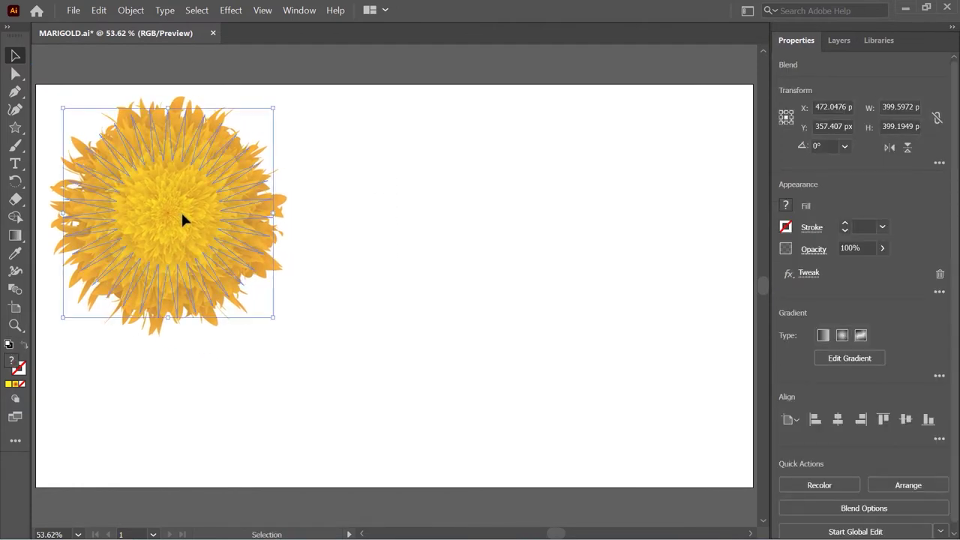
pyautogui.click(419, 237)
pyautogui.press('d')
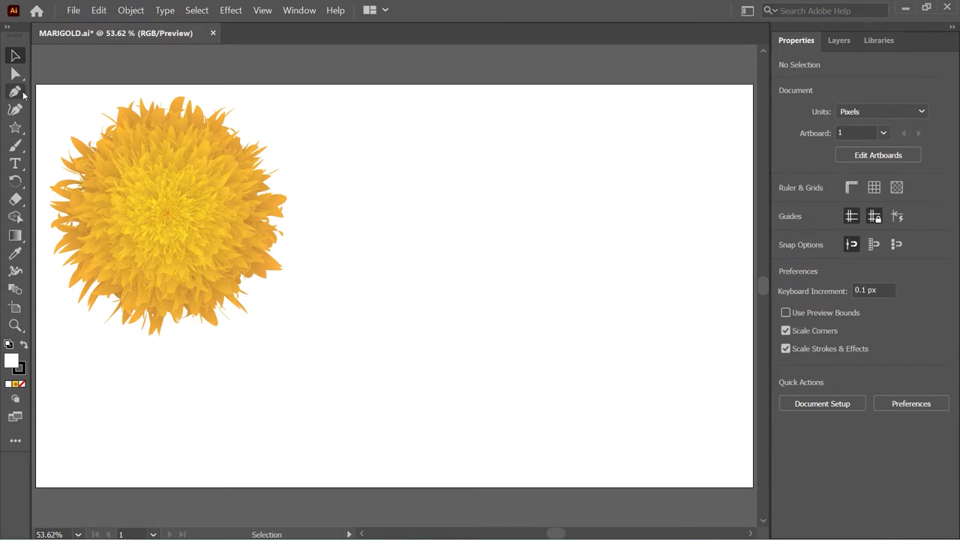
pyautogui.click(23, 93)
# Step: Draw a closed half-leaf outline with a straight edge and zig-zag teeth using the Pen tool
pyautogui.click(94, 91)
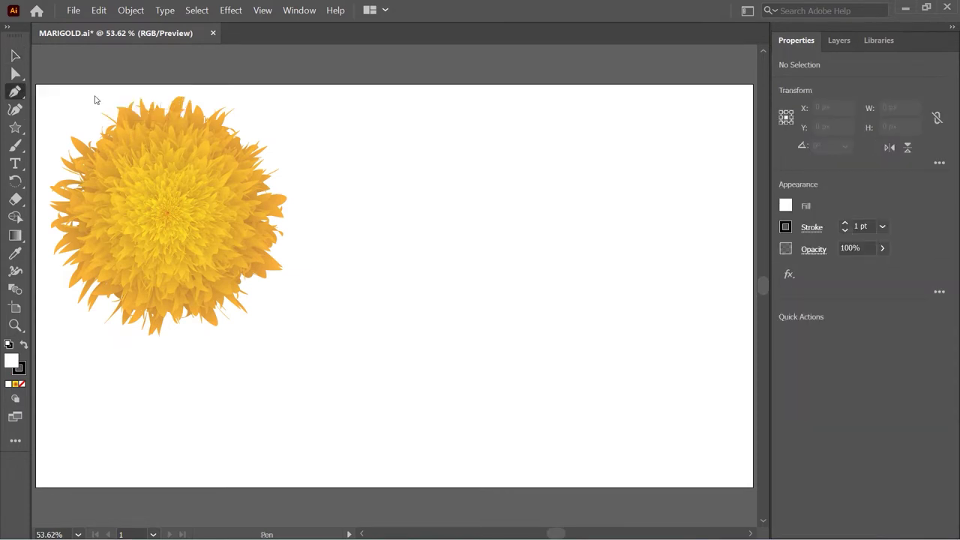
pyautogui.click(497, 351)
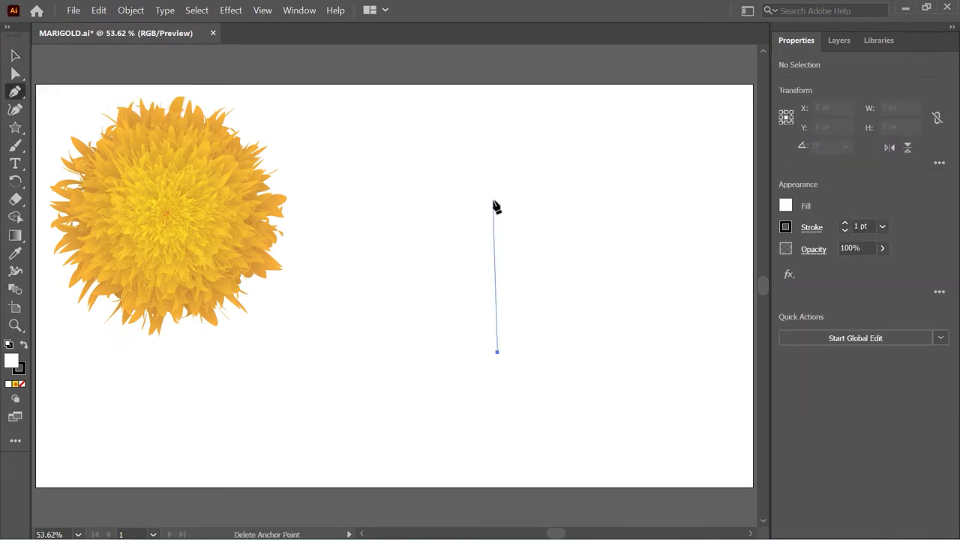
pyautogui.click(497, 150)
pyautogui.click(478, 194)
pyautogui.click(471, 176)
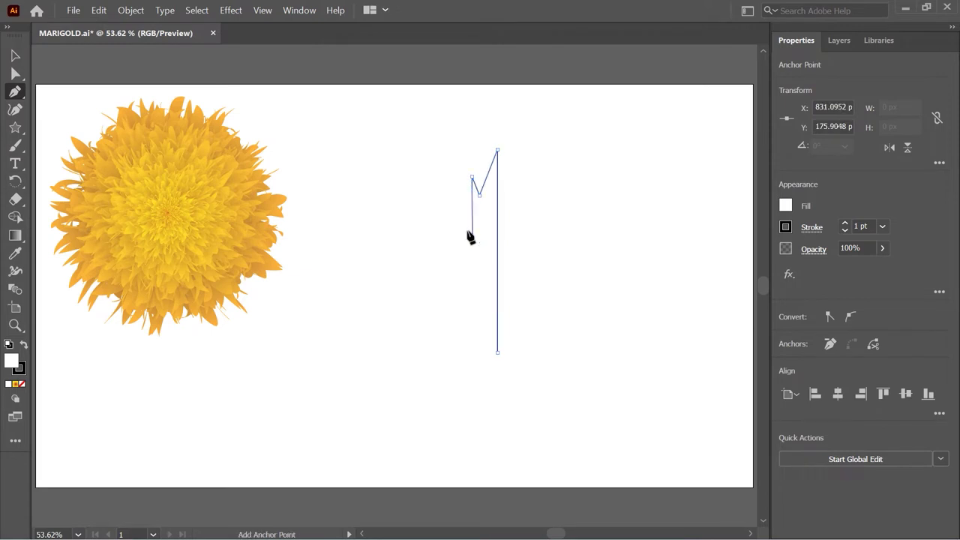
pyautogui.click(473, 242)
pyautogui.click(470, 288)
pyautogui.click(457, 275)
pyautogui.click(476, 325)
pyautogui.click(462, 317)
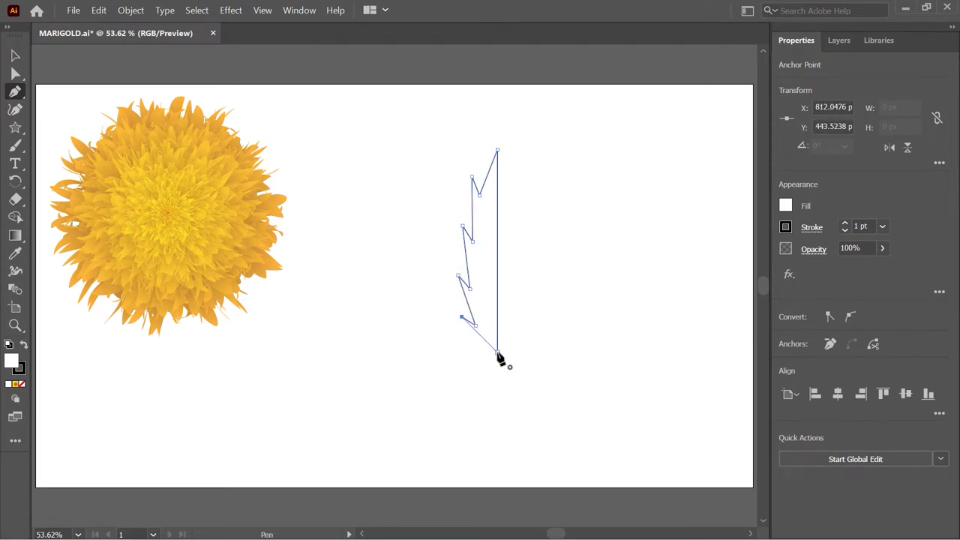
pyautogui.click(497, 351)
# Step: Lower the bottom point and curve each zig-zag segment with the Anchor Point Tool
pyautogui.click(15, 72)
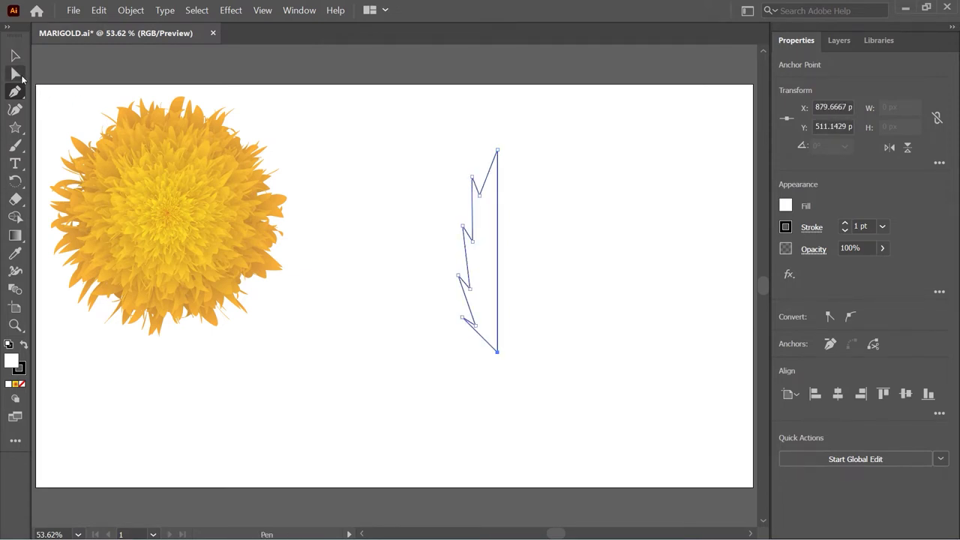
pyautogui.moveTo(495, 359); pyautogui.dragTo(499, 367)
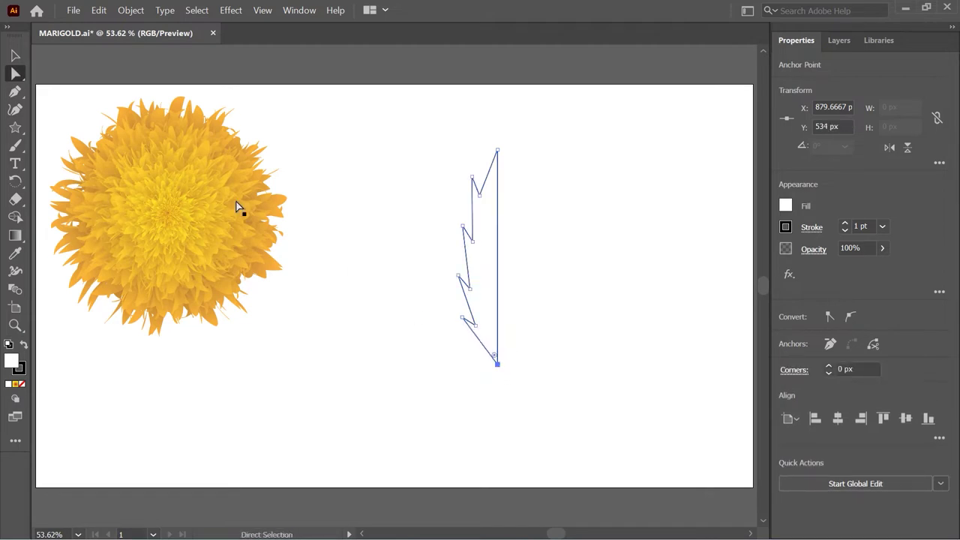
pyautogui.moveTo(15, 90); pyautogui.dragTo(71, 112)
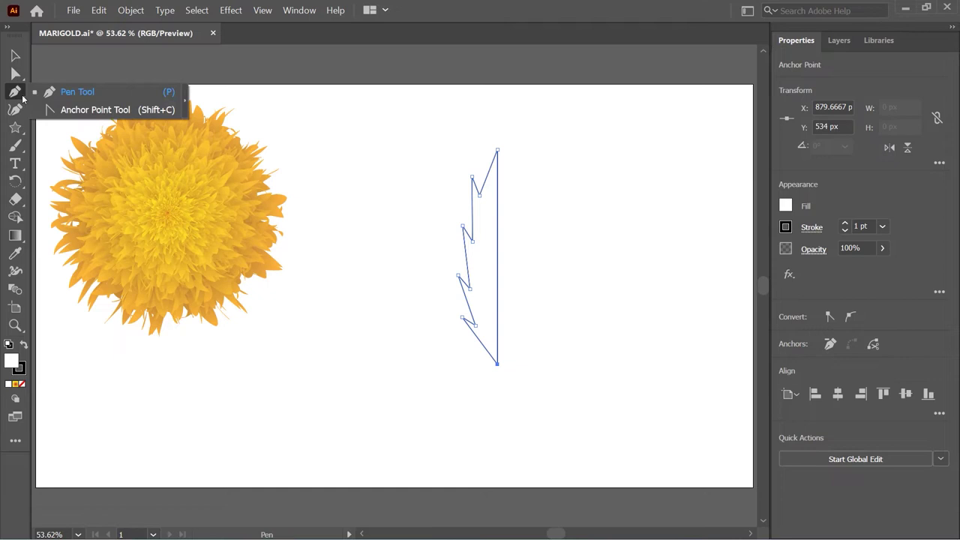
pyautogui.click(74, 112)
pyautogui.moveTo(483, 352); pyautogui.dragTo(481, 357)
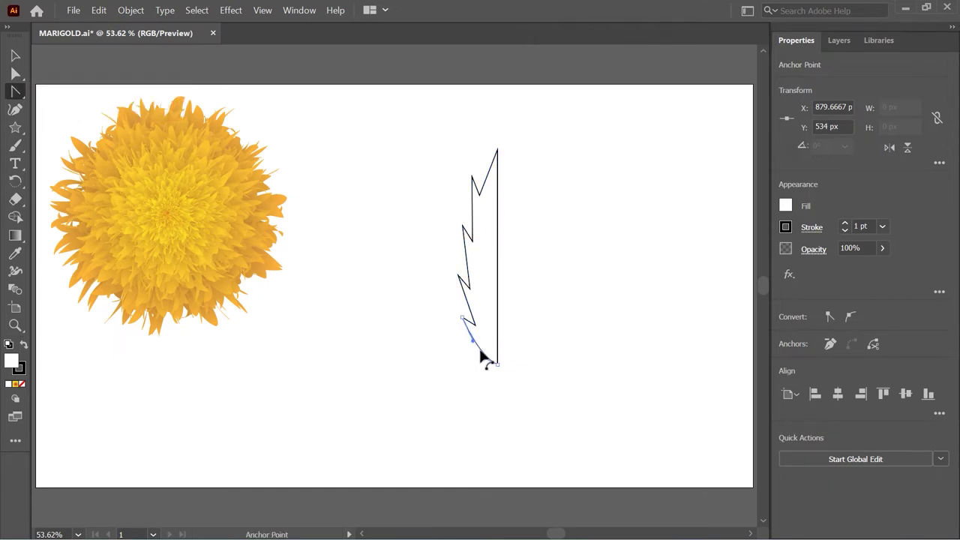
pyautogui.moveTo(467, 317); pyautogui.dragTo(464, 312)
pyautogui.moveTo(467, 266); pyautogui.dragTo(470, 252)
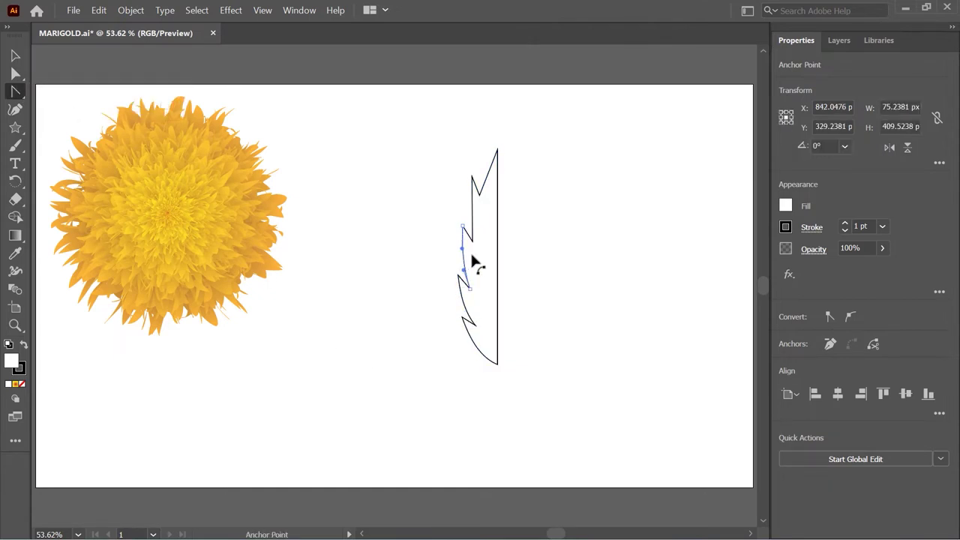
pyautogui.moveTo(471, 210); pyautogui.dragTo(474, 221)
pyautogui.moveTo(489, 171); pyautogui.dragTo(488, 178)
# Step: Duplicate the half-leaf, flip it horizontally, and join it to the original
pyautogui.press('v')
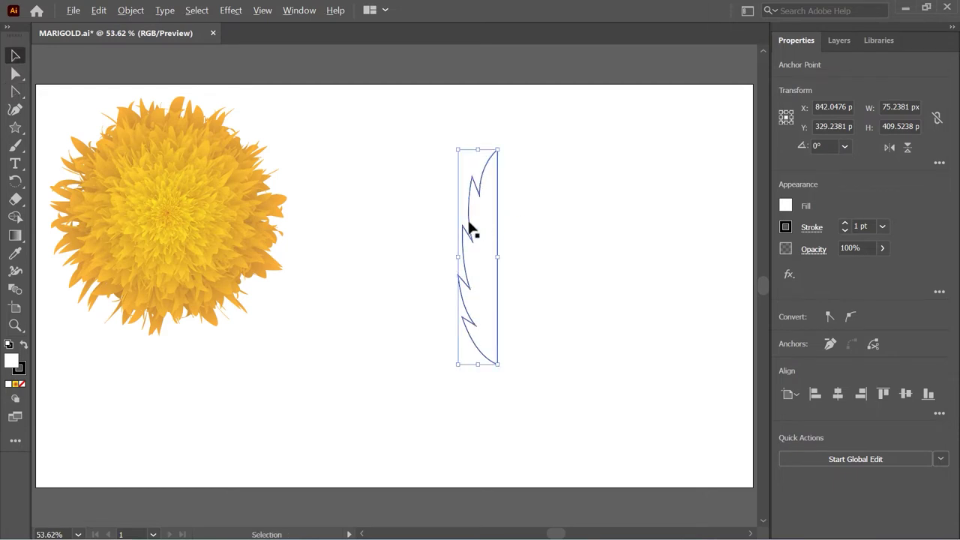
pyautogui.moveTo(468, 228); pyautogui.dragTo(518, 230)
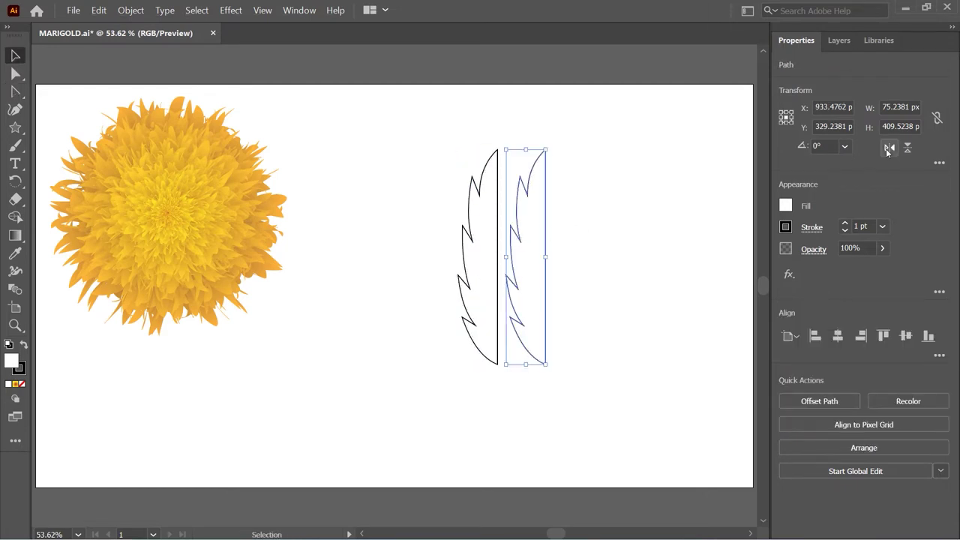
pyautogui.click(888, 148)
pyautogui.moveTo(524, 266); pyautogui.dragTo(518, 267)
pyautogui.keyDown('shift'); pyautogui.click(501, 243); pyautogui.keyUp('shift')
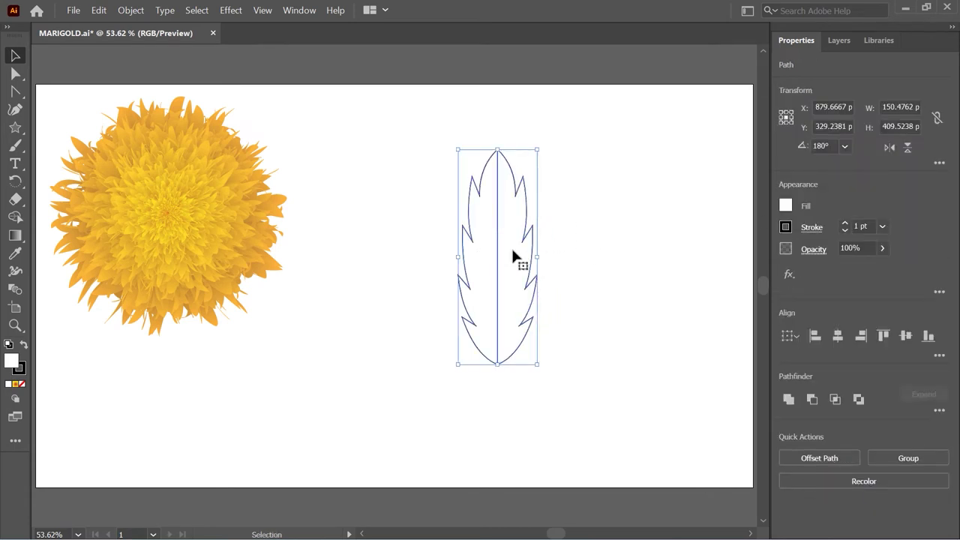
pyautogui.click(550, 238)
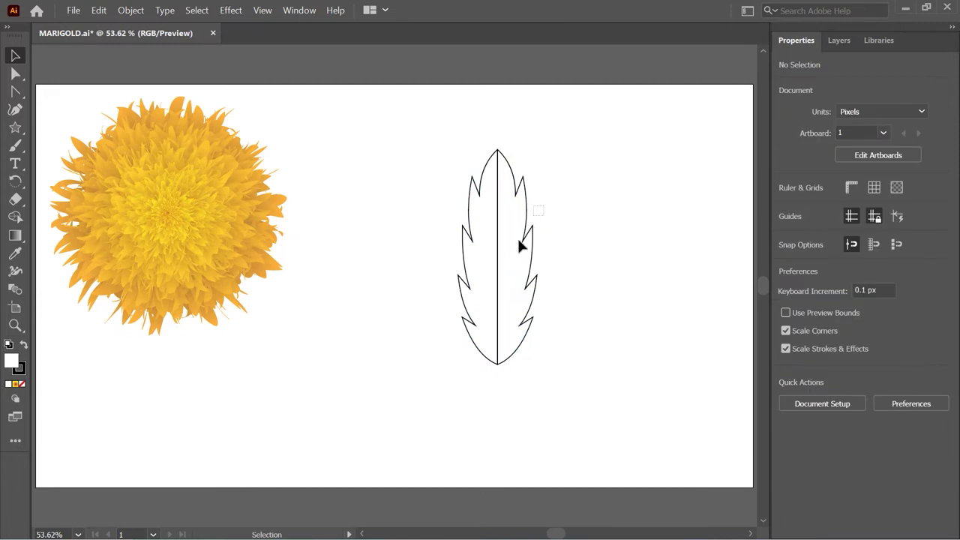
# Step: Fill the right leaf half with light grey and the left half with darker grey
pyautogui.click(521, 245)
pyautogui.click(786, 208)
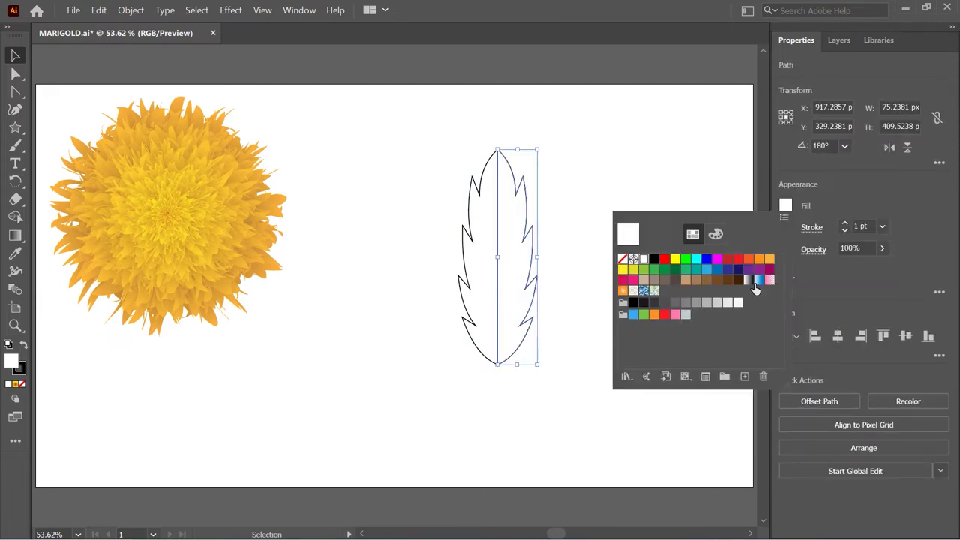
pyautogui.click(718, 304)
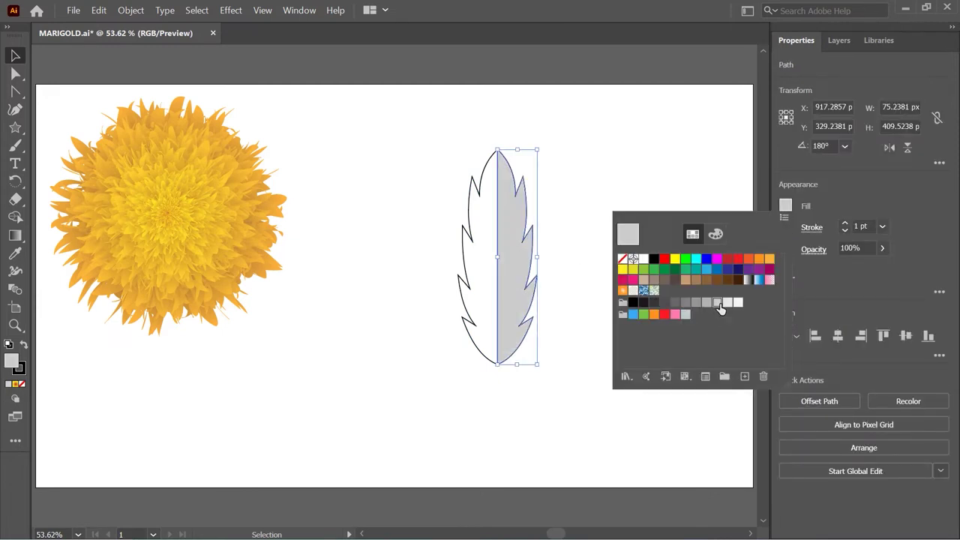
pyautogui.click(449, 196)
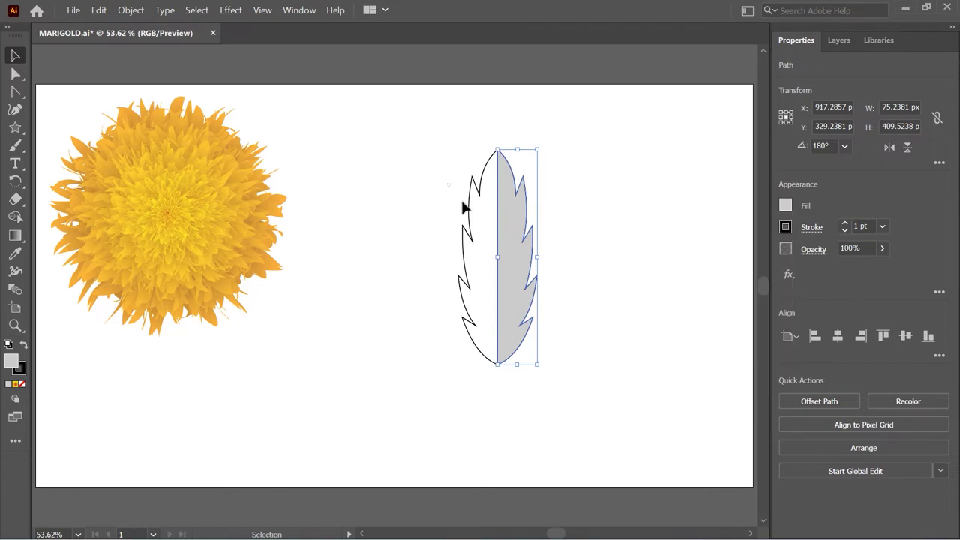
pyautogui.click(462, 207)
pyautogui.click(785, 207)
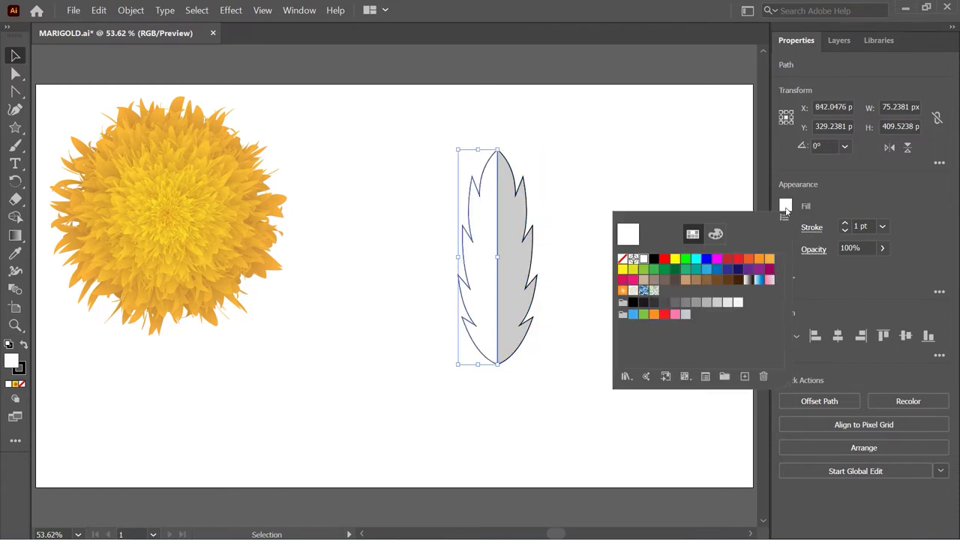
pyautogui.click(707, 304)
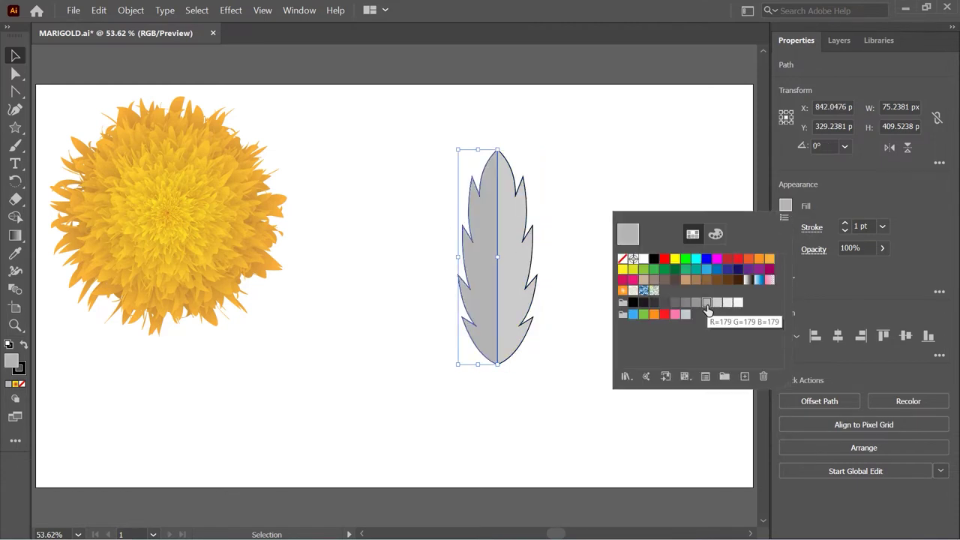
pyautogui.click(431, 201)
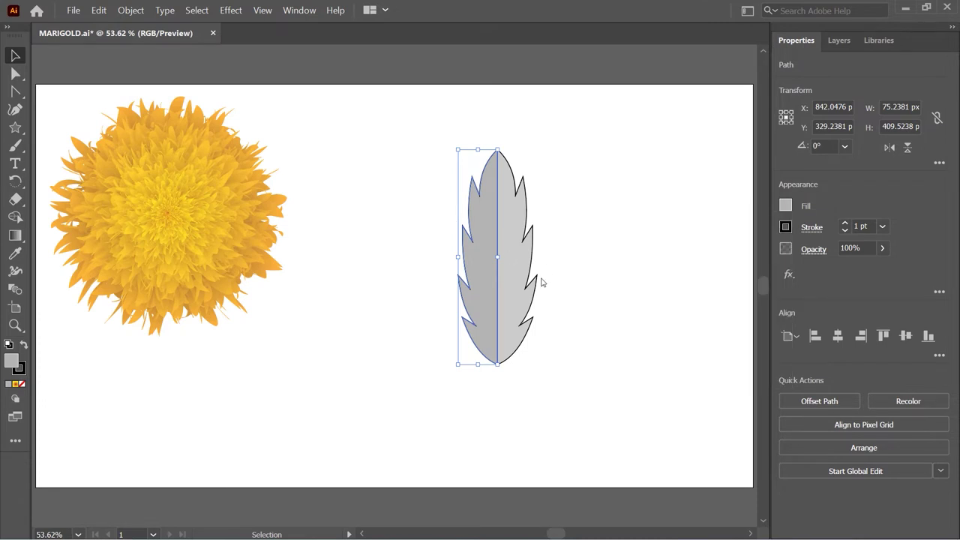
# Step: Set the stroke of both leaf halves to None and select the whole leaf
pyautogui.keyDown('shift'); pyautogui.click(517, 255); pyautogui.keyUp('shift')
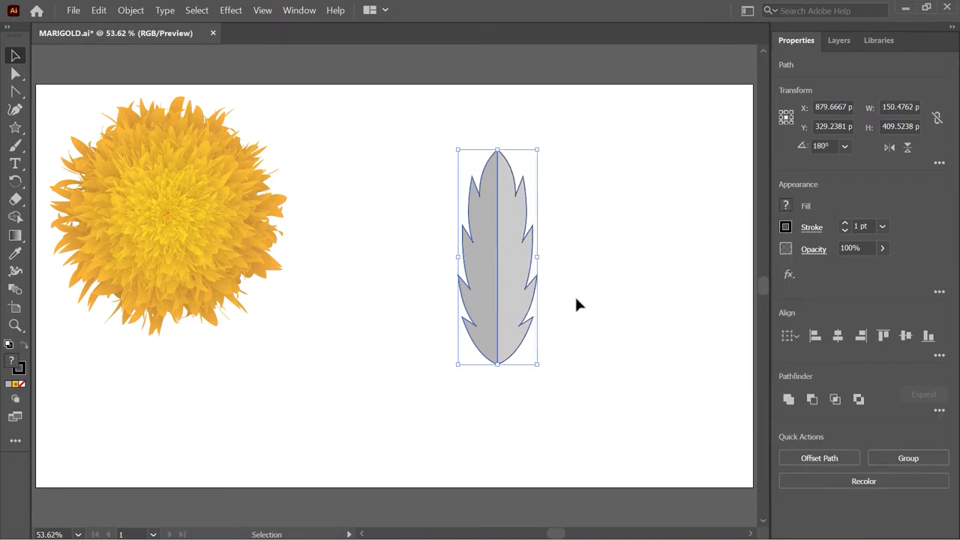
pyautogui.click(785, 227)
pyautogui.click(622, 282)
pyautogui.click(638, 209)
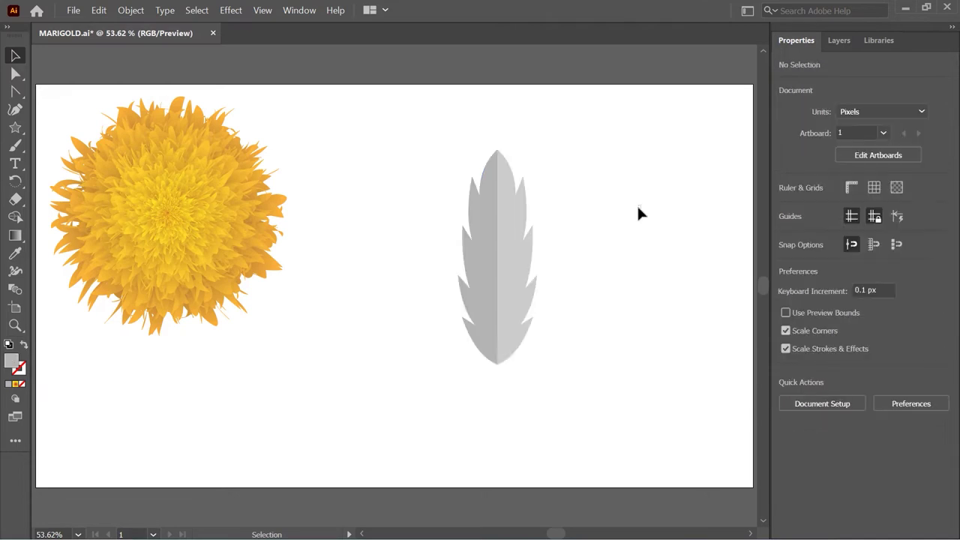
pyautogui.moveTo(637, 209); pyautogui.dragTo(438, 293)
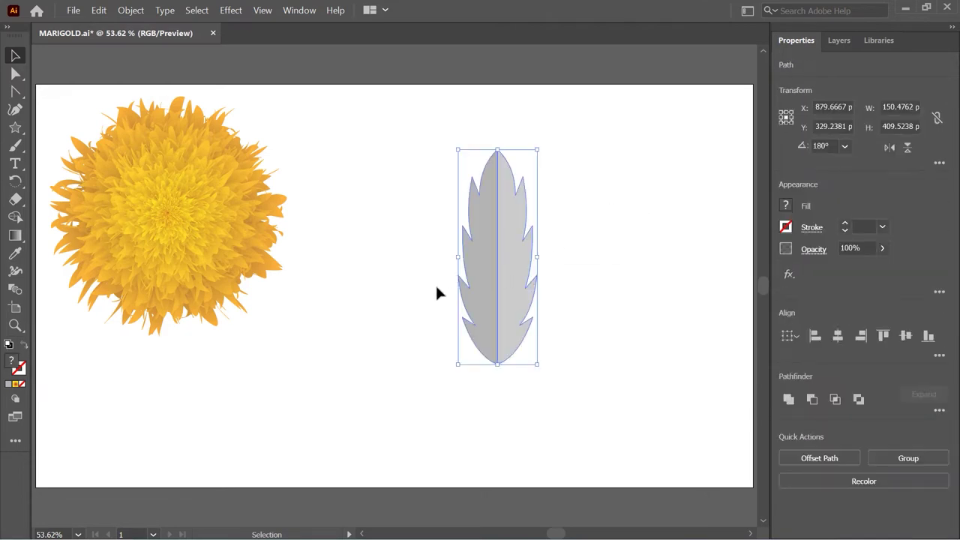
# Step: Narrow the grey leaf and start a new Art Brush from it in the Brushes panel
pyautogui.moveTo(538, 256); pyautogui.dragTo(519, 256)
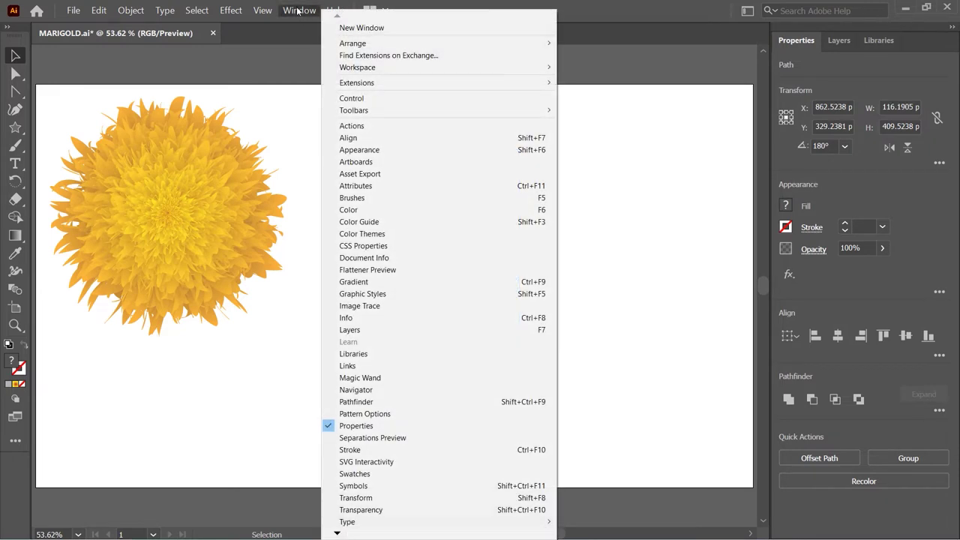
pyautogui.click(375, 200)
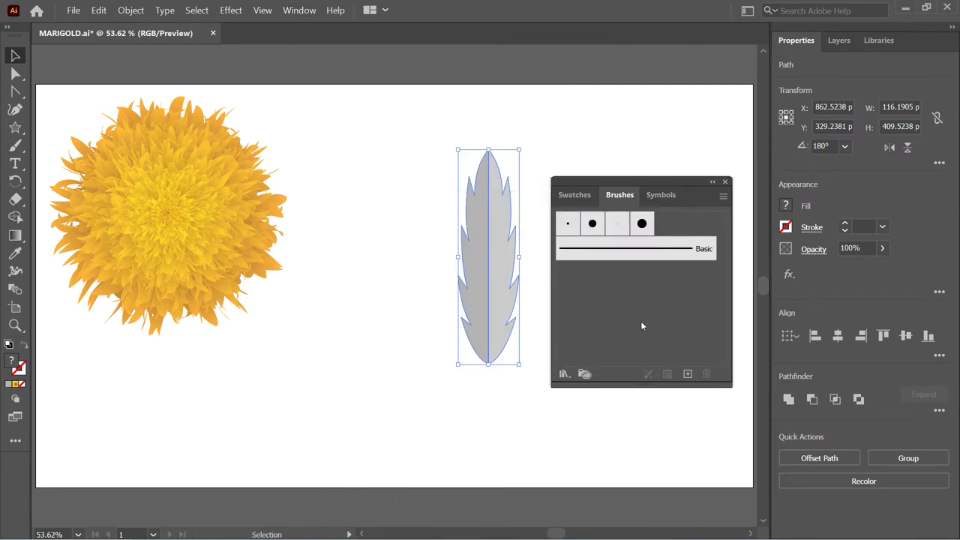
pyautogui.click(687, 374)
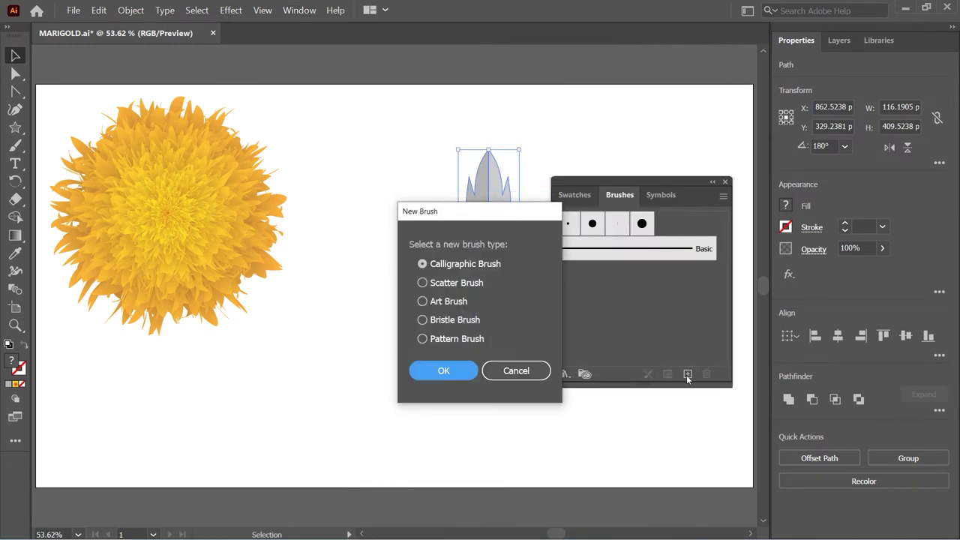
pyautogui.moveTo(482, 218); pyautogui.dragTo(342, 198)
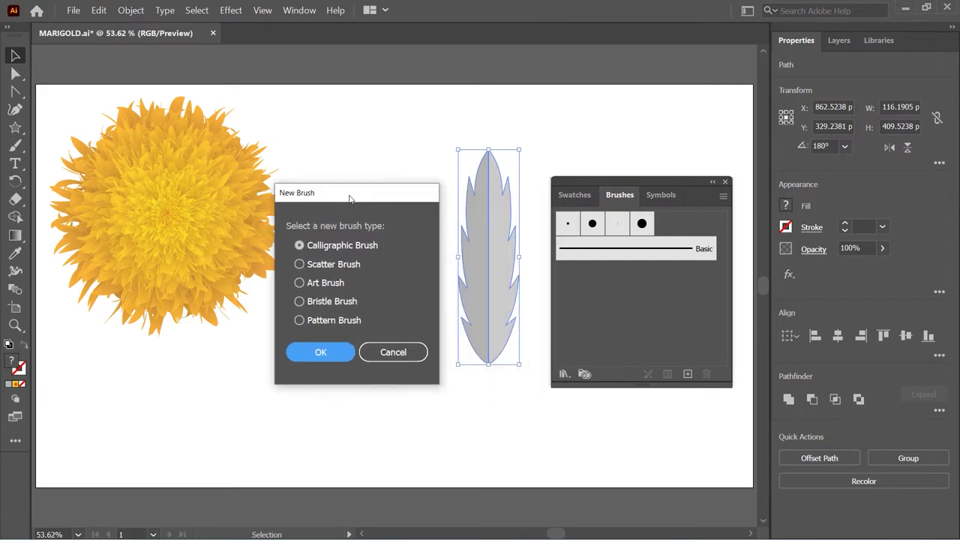
pyautogui.click(304, 283)
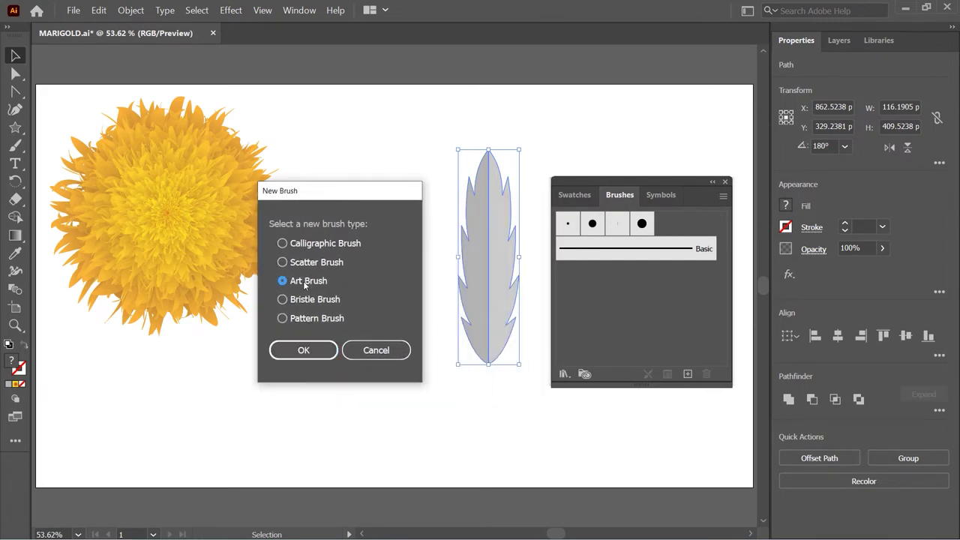
pyautogui.click(303, 349)
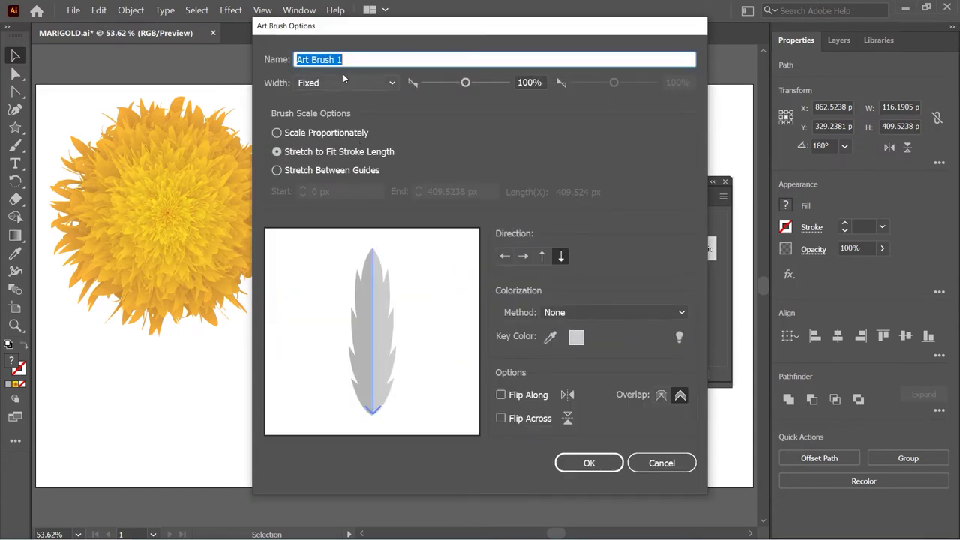
# Step: Name the brush 'leaf' with Scale Proportionately, upward direction and Tints and Shades colorization
pyautogui.moveTo(351, 60); pyautogui.dragTo(294, 59)
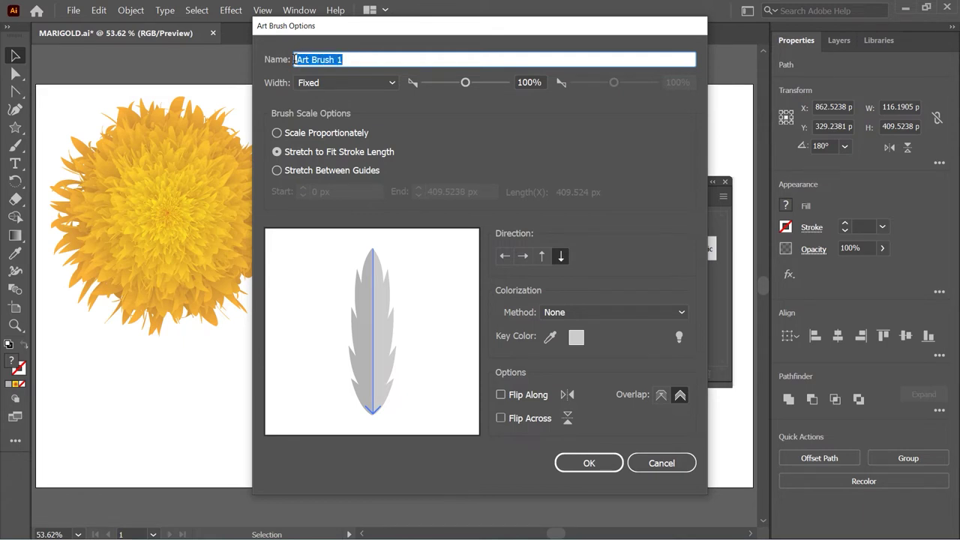
pyautogui.write('leaf')
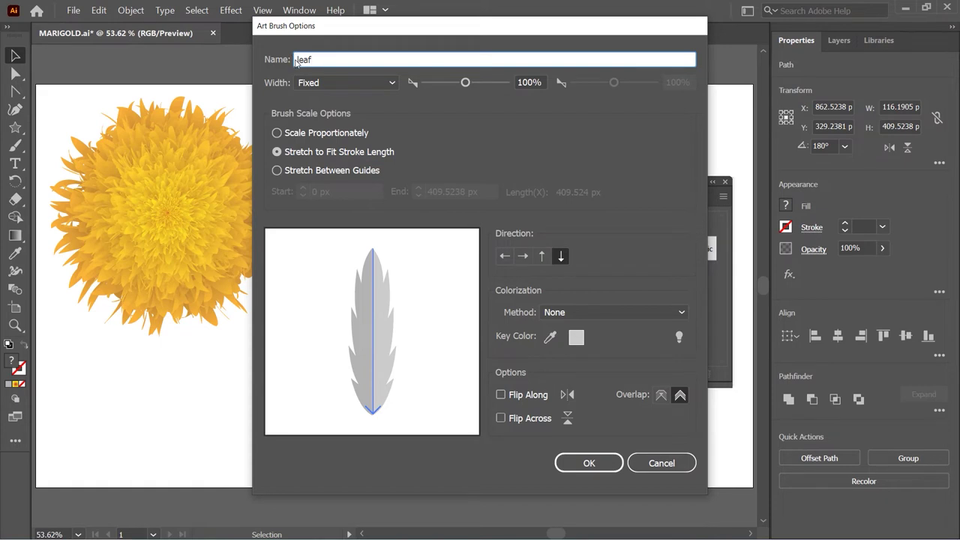
pyautogui.click(297, 135)
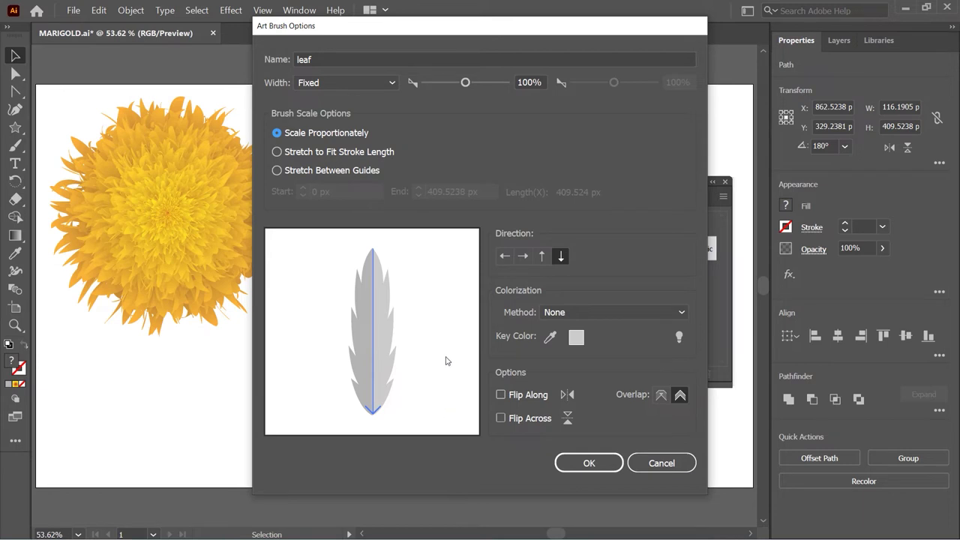
pyautogui.click(540, 260)
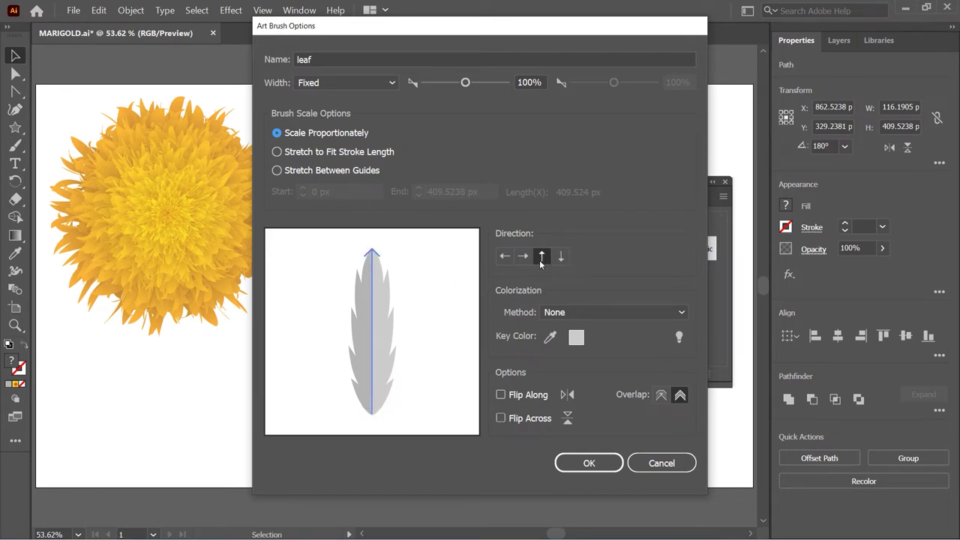
pyautogui.click(579, 312)
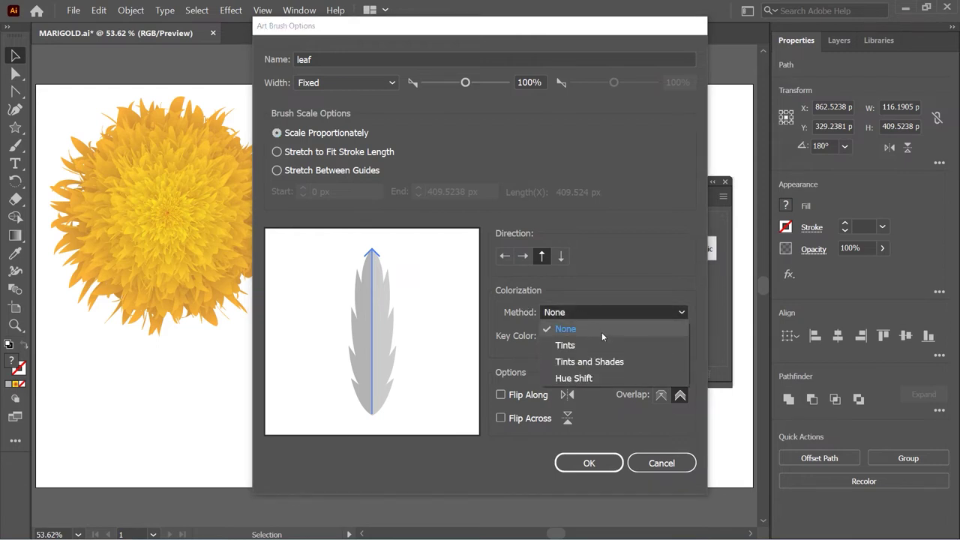
pyautogui.click(624, 362)
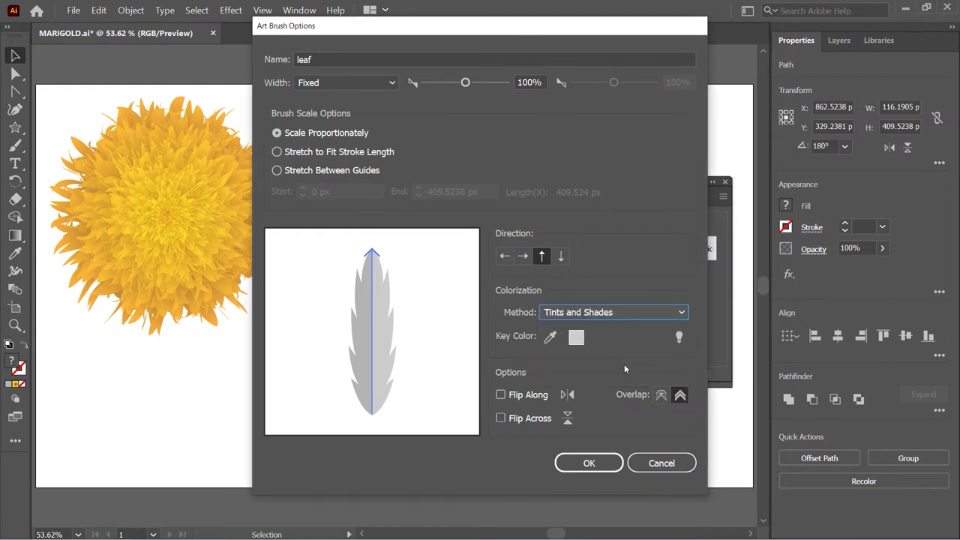
pyautogui.click(613, 461)
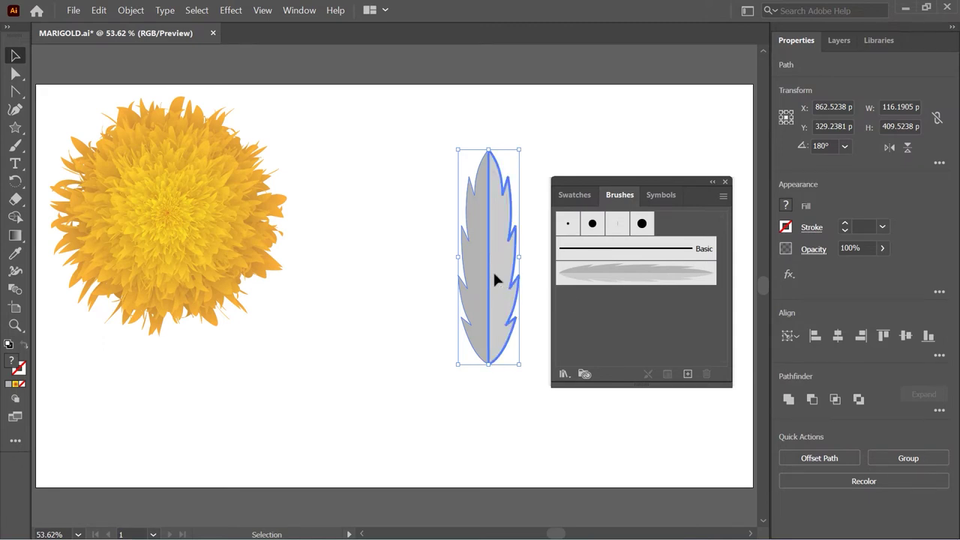
# Step: Delete the leftover leaf path, draw a tall four-point S-curve stem, and move it right
pyautogui.press('Delete')
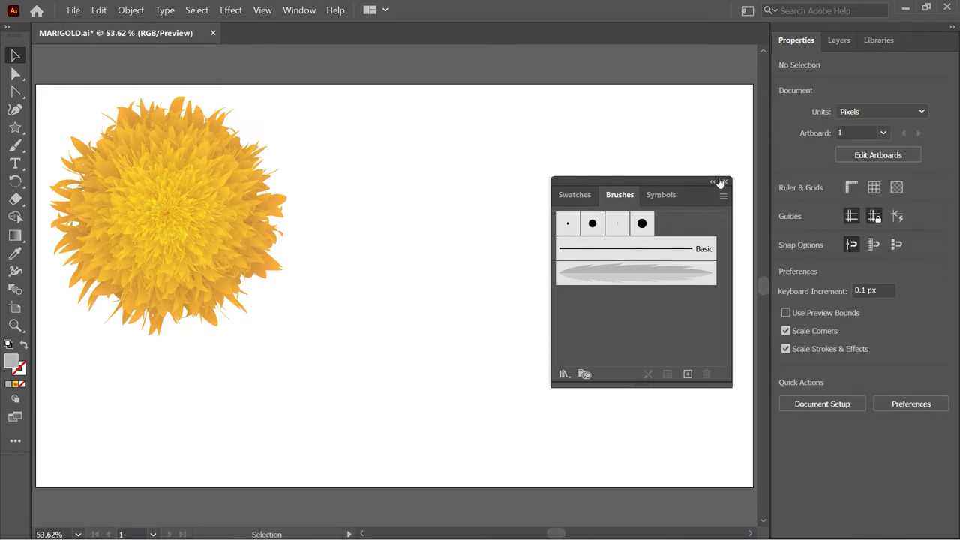
pyautogui.click(726, 183)
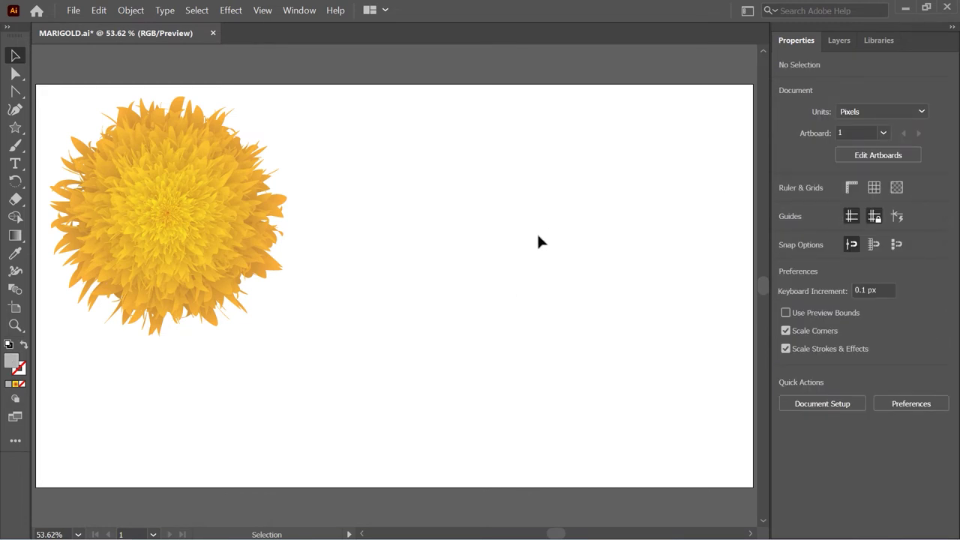
pyautogui.click(15, 108)
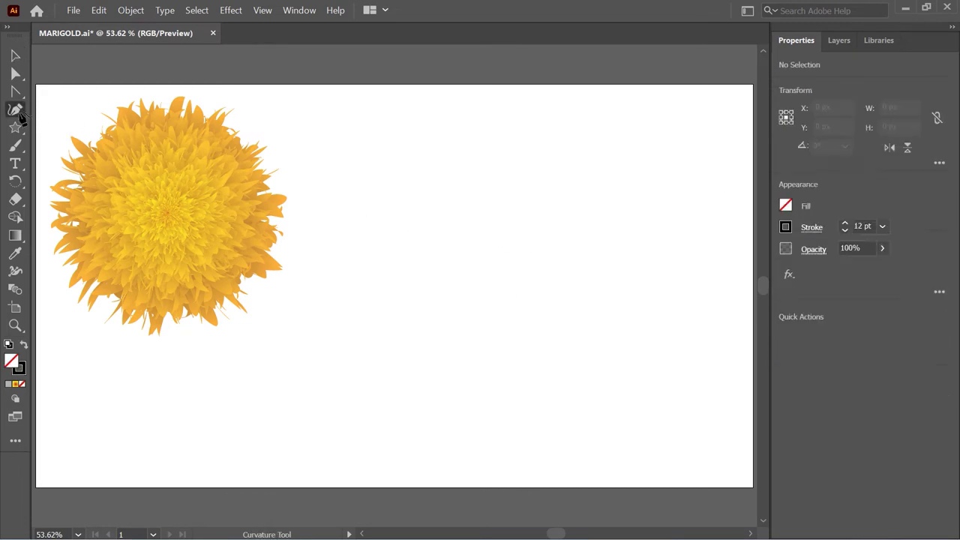
pyautogui.click(406, 422)
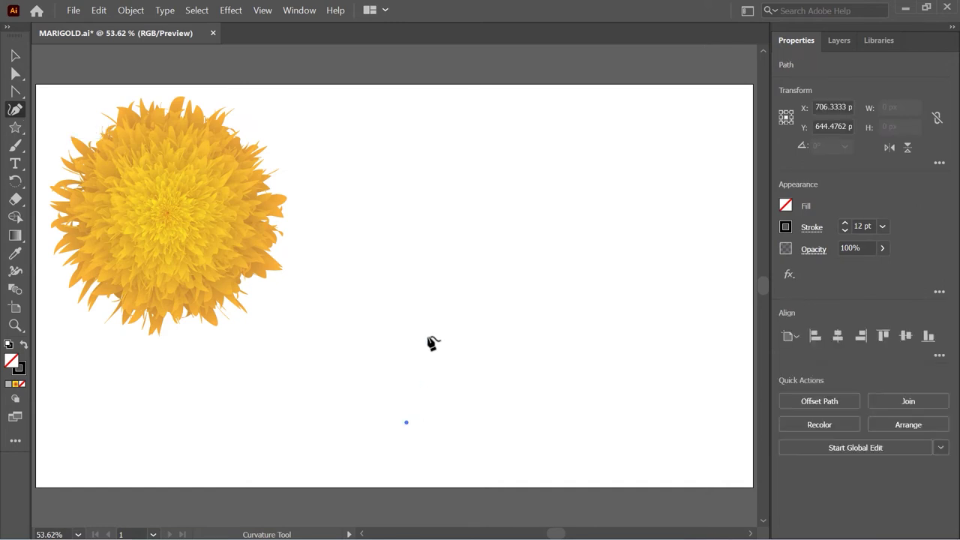
pyautogui.click(440, 296)
pyautogui.click(410, 188)
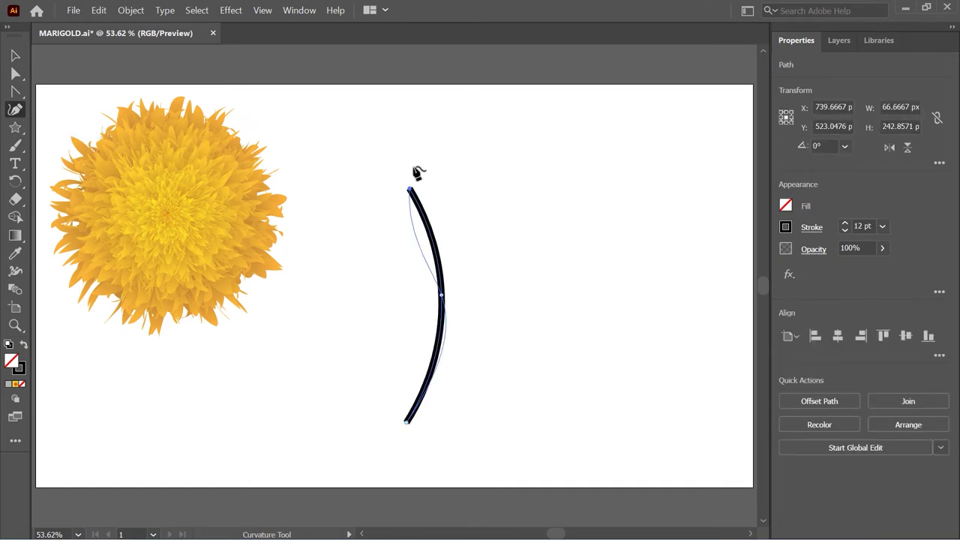
pyautogui.click(427, 103)
pyautogui.press('v')
pyautogui.moveTo(422, 242); pyautogui.dragTo(472, 281)
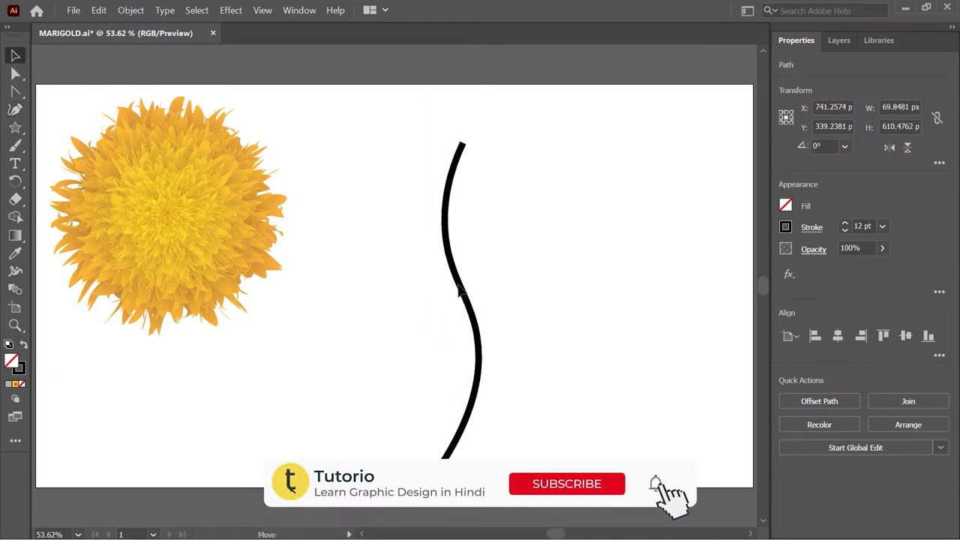
# Step: Use the Width Tool to flare the stem's top into a broad bud while narrowing below
pyautogui.click(15, 271)
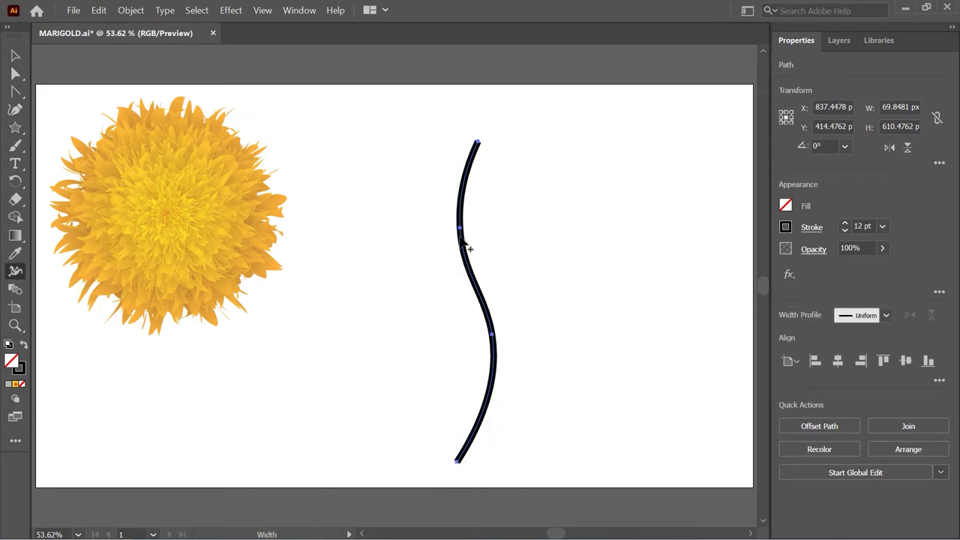
pyautogui.moveTo(464, 193); pyautogui.dragTo(469, 195)
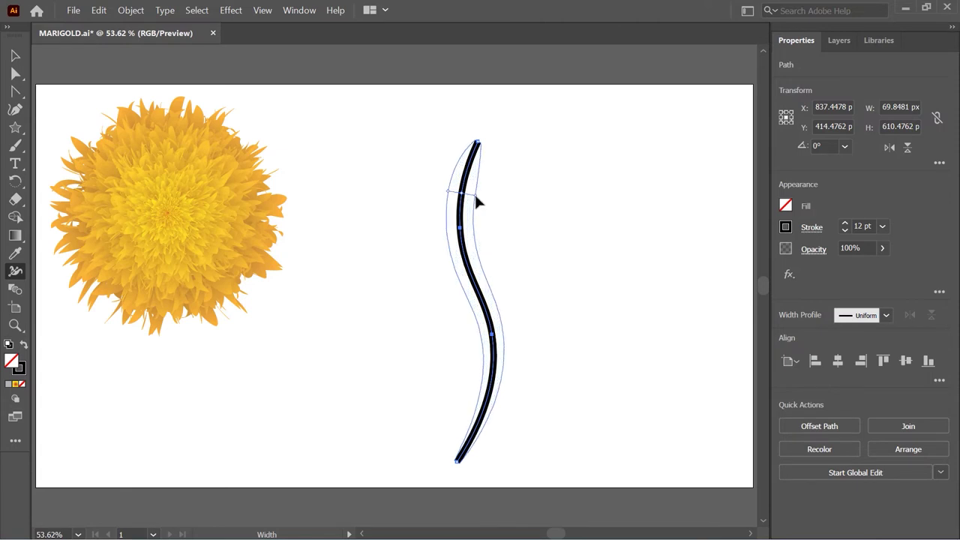
pyautogui.moveTo(469, 194); pyautogui.dragTo(477, 200)
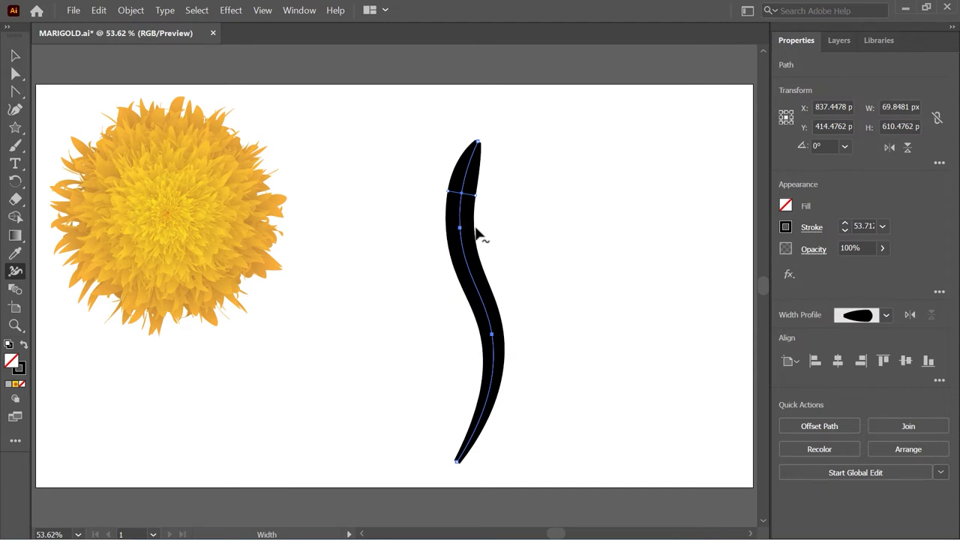
pyautogui.moveTo(475, 218); pyautogui.dragTo(461, 217)
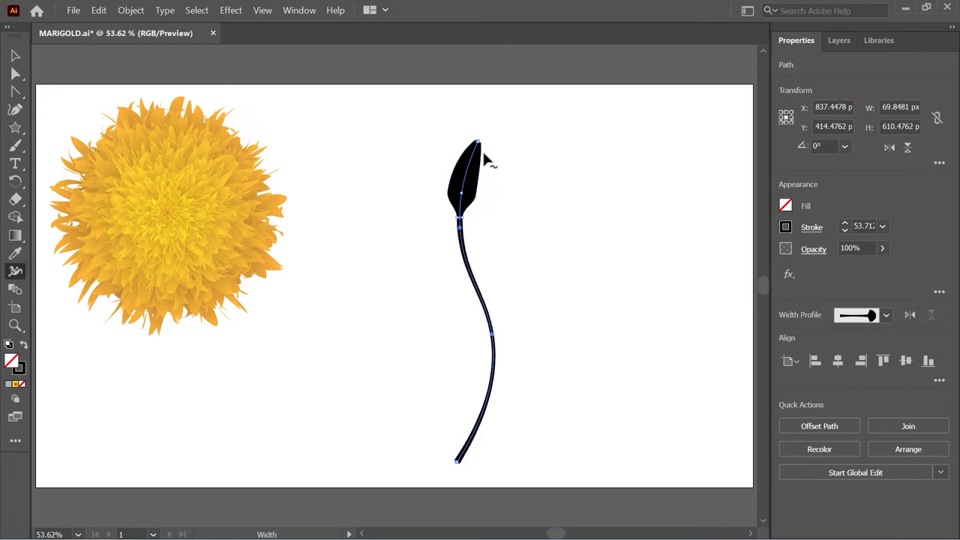
pyautogui.moveTo(487, 150)
pyautogui.mouseDown()
pyautogui.moveTo(495, 158)
pyautogui.moveTo(491, 150)
pyautogui.mouseUp()
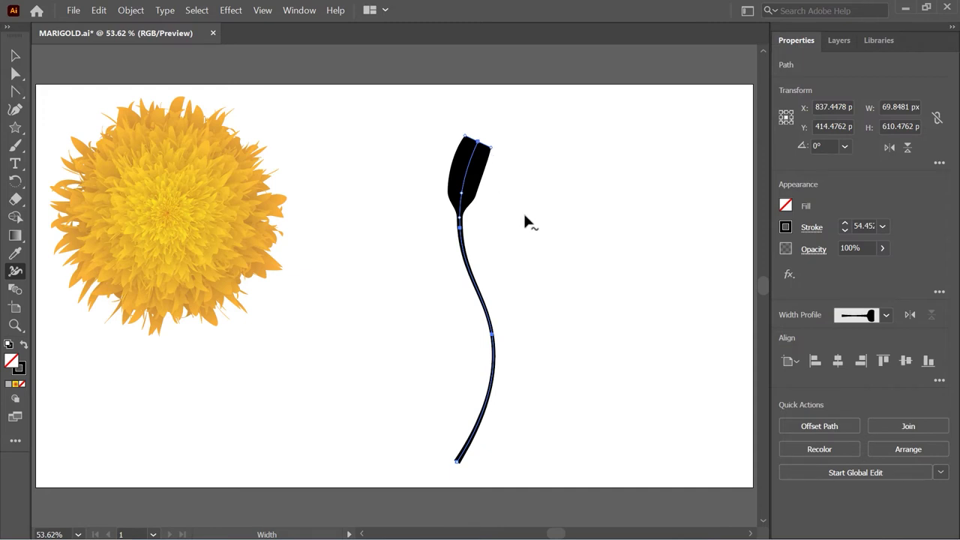
# Step: Apply a linear gradient to the stem's stroke, running across the stroke width
pyautogui.click(303, 10)
pyautogui.click(431, 281)
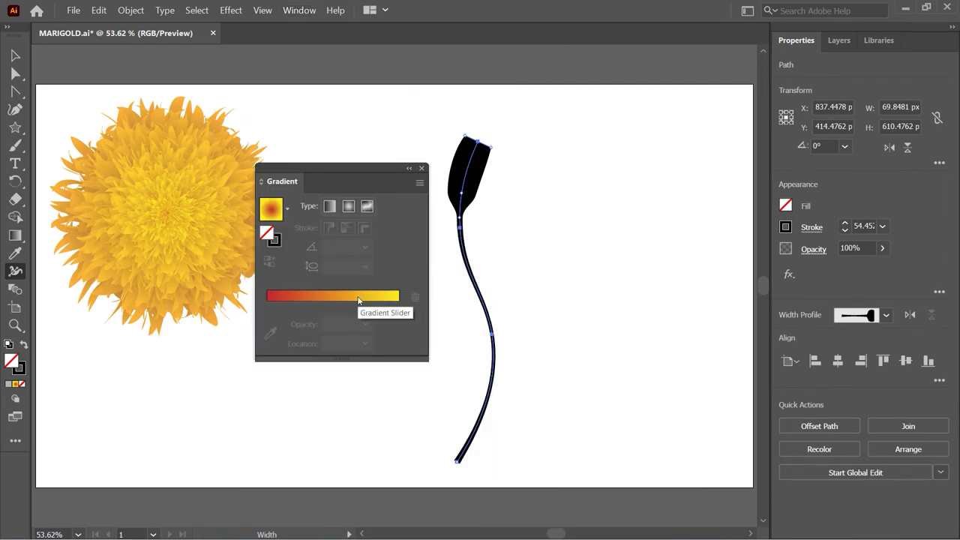
pyautogui.click(274, 240)
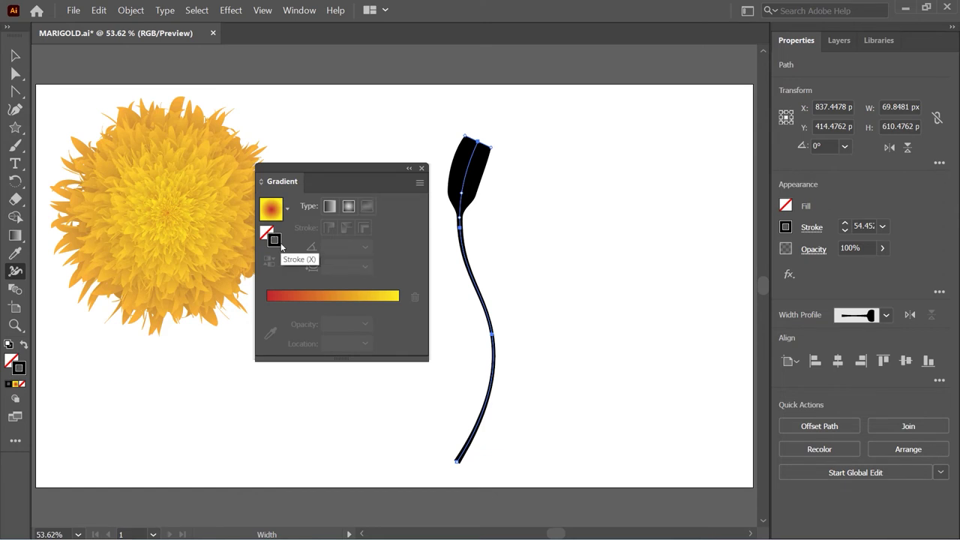
pyautogui.click(319, 294)
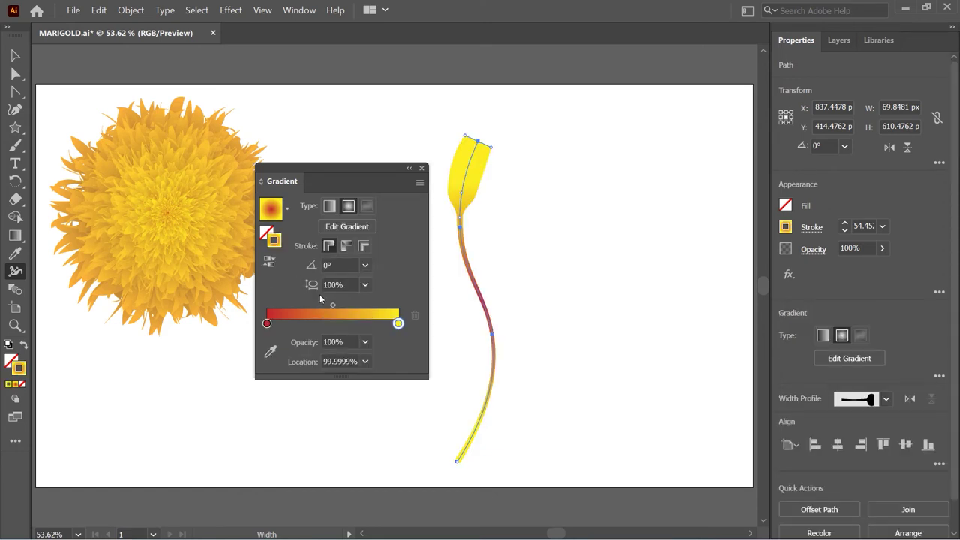
pyautogui.click(330, 205)
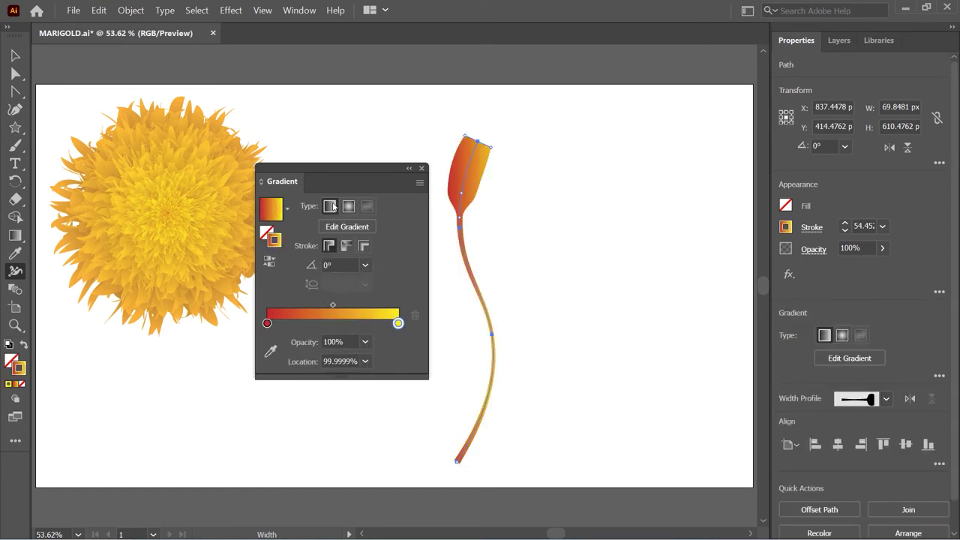
pyautogui.click(363, 246)
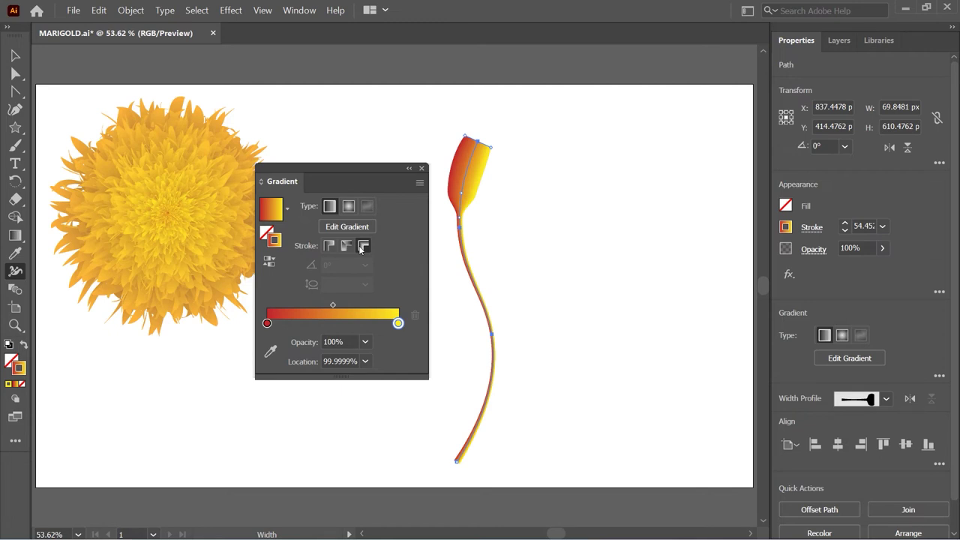
# Step: Set the gradient stops to light green at the start and dark green at the end
pyautogui.doubleClick(399, 323)
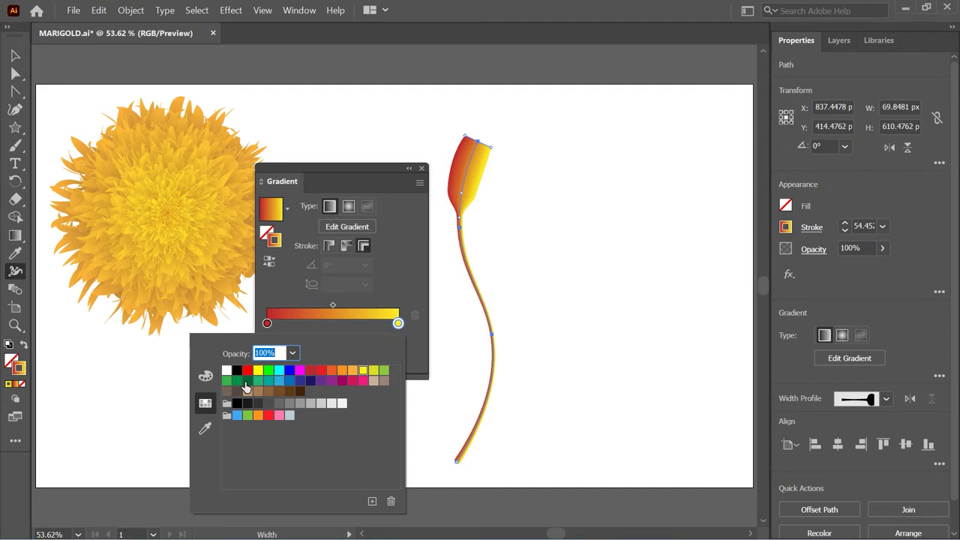
pyautogui.click(248, 382)
pyautogui.click(267, 323)
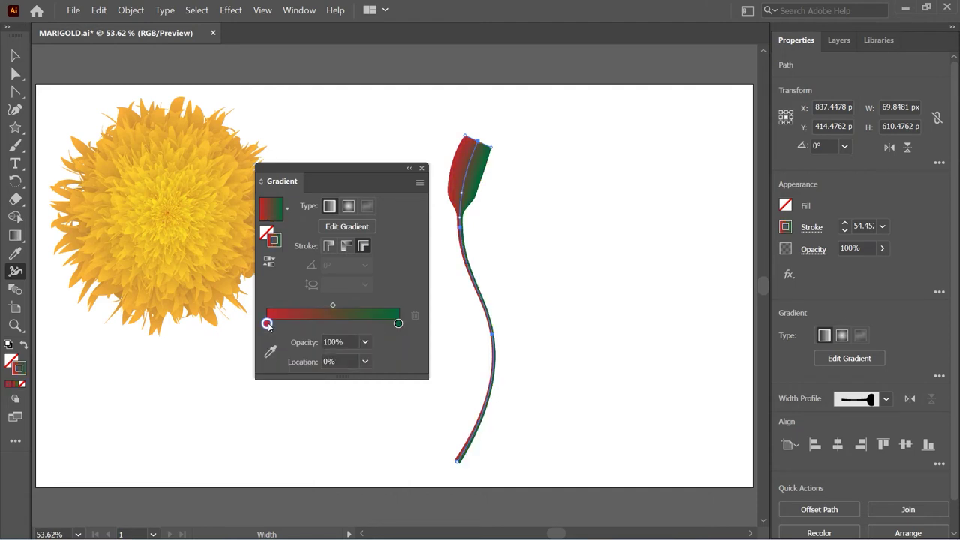
pyautogui.doubleClick(266, 323)
pyautogui.click(384, 370)
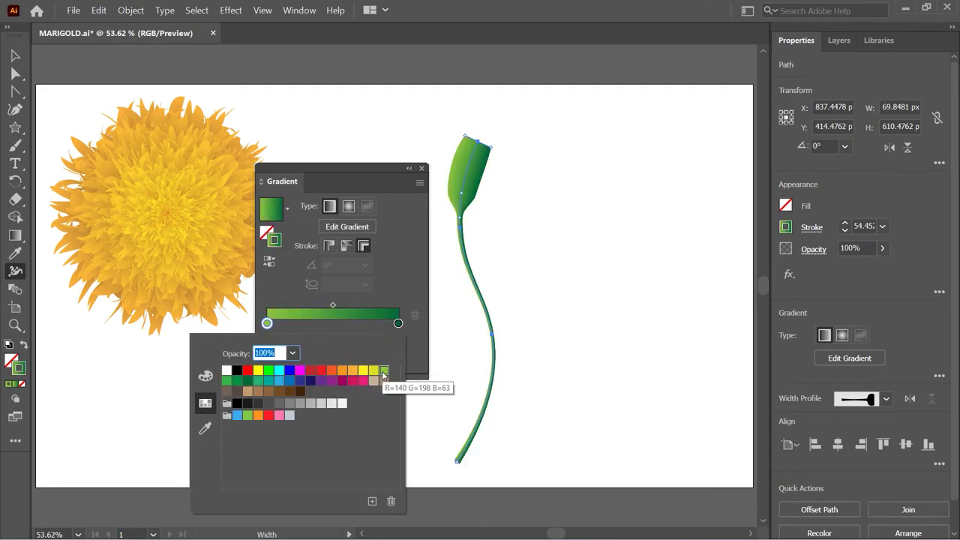
pyautogui.click(417, 239)
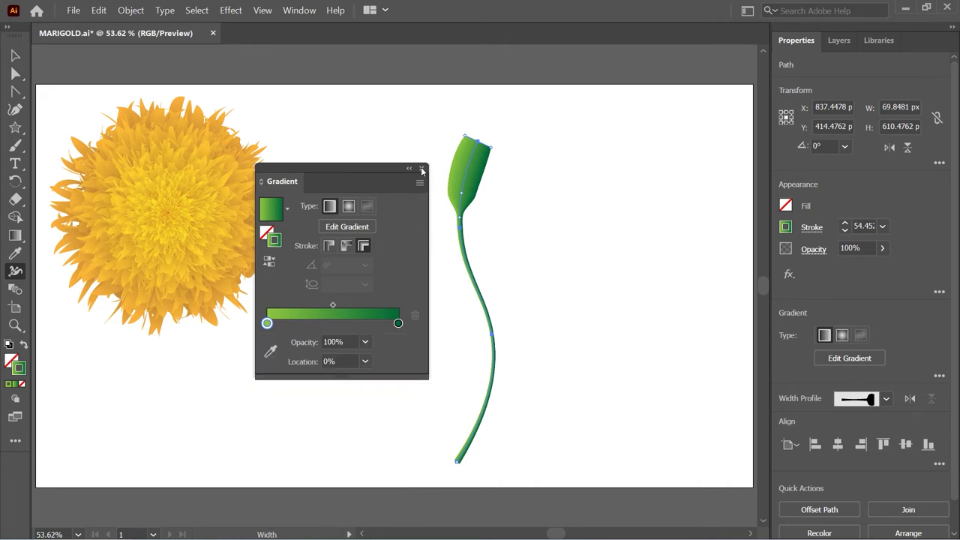
pyautogui.click(422, 169)
# Step: Draw a curved leaf branch beside the stem with the Curvature Tool
pyautogui.click(550, 261)
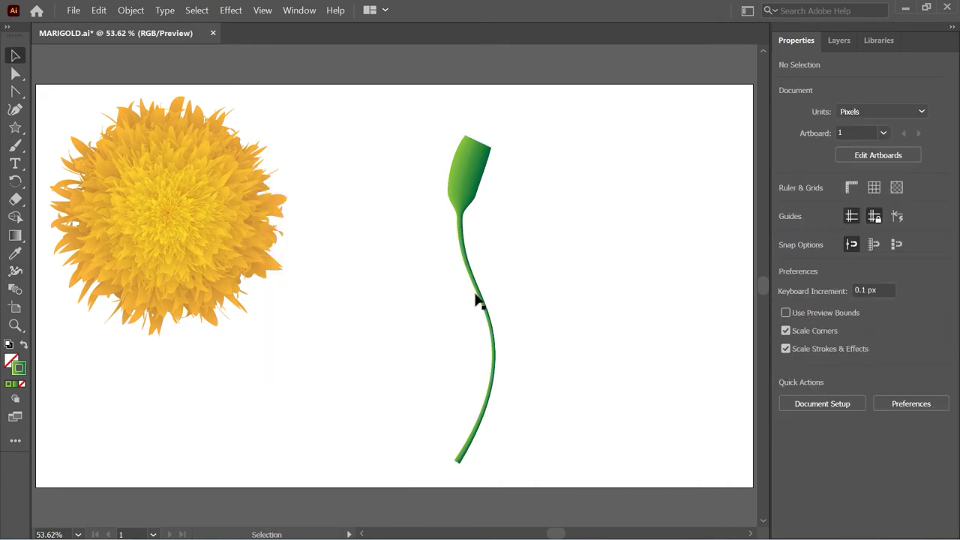
pyautogui.press('v')
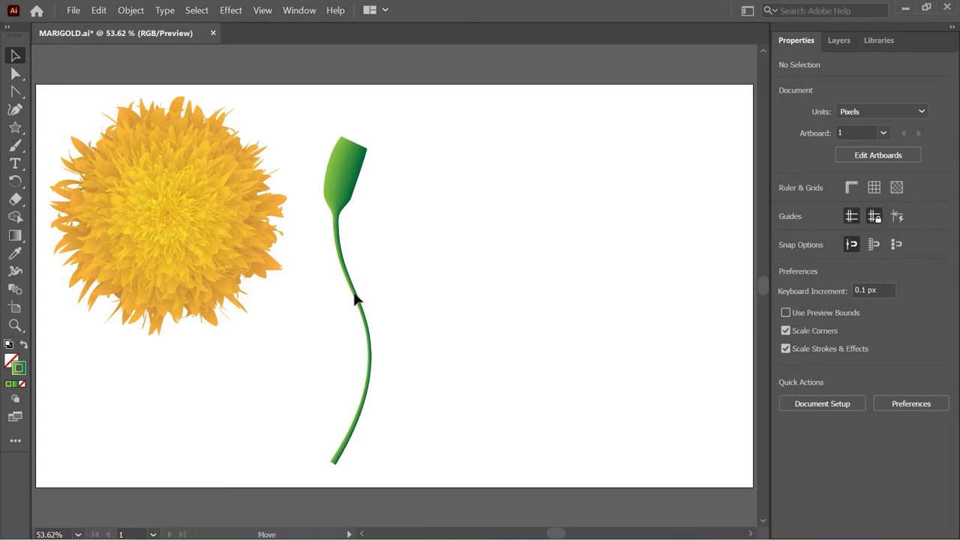
pyautogui.click(356, 299)
pyautogui.click(478, 275)
pyautogui.click(15, 110)
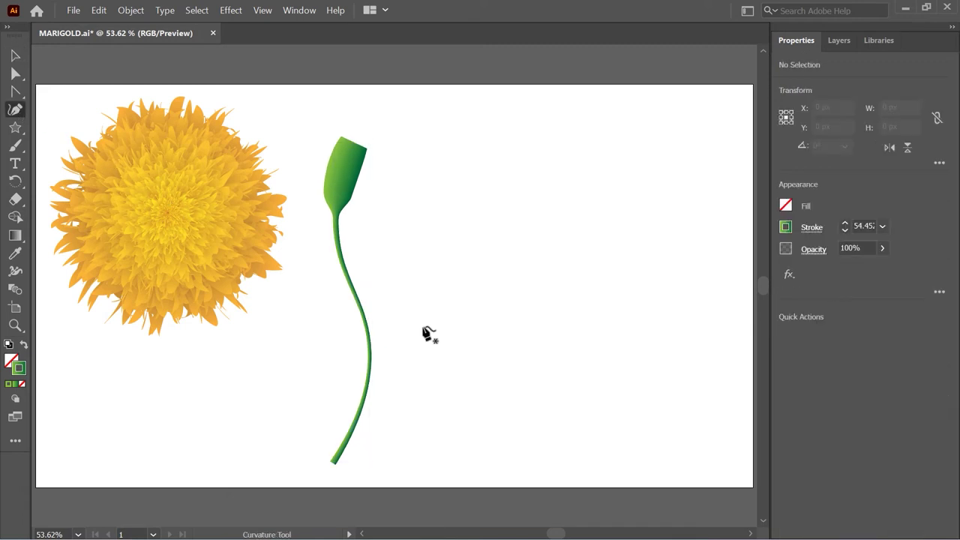
pyautogui.click(387, 354)
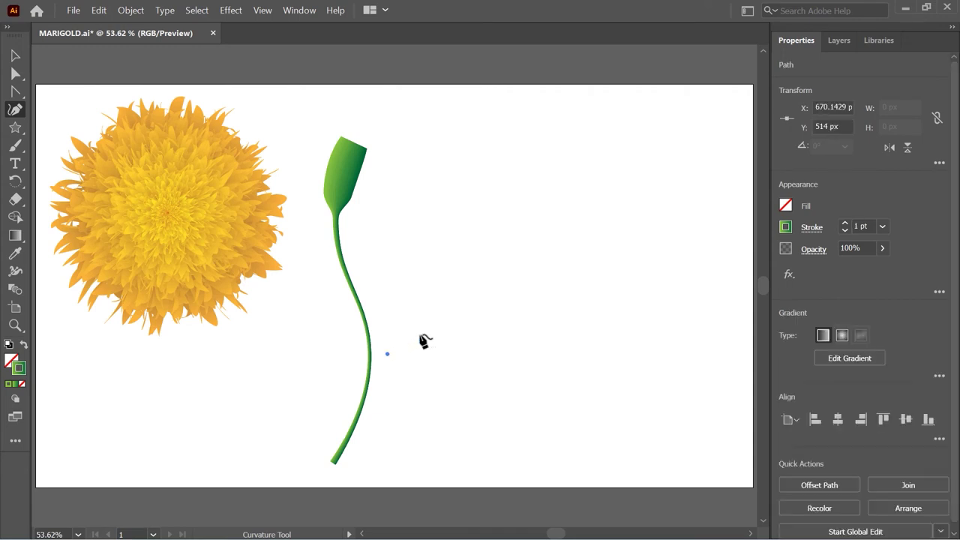
pyautogui.click(444, 299)
pyautogui.click(502, 279)
pyautogui.click(527, 254)
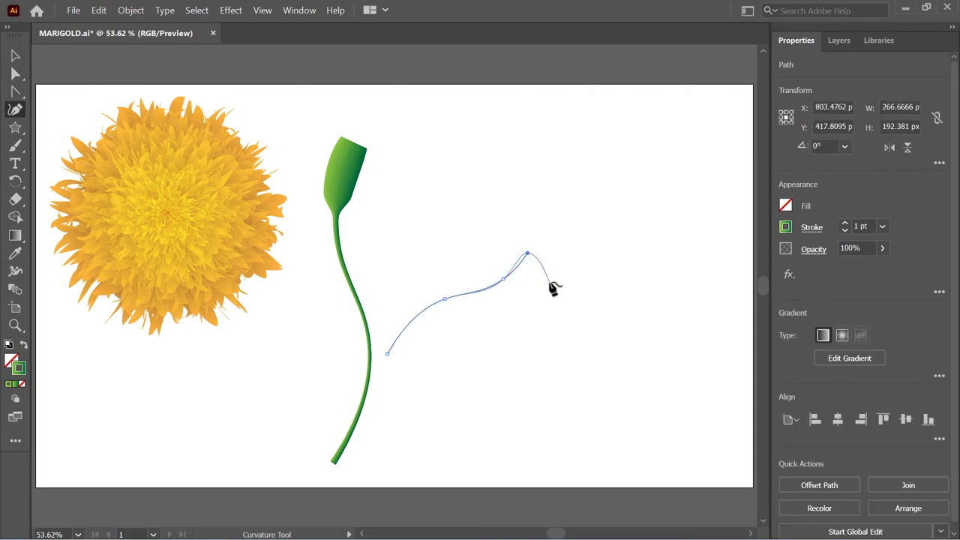
pyautogui.press('Escape')
pyautogui.press('v')
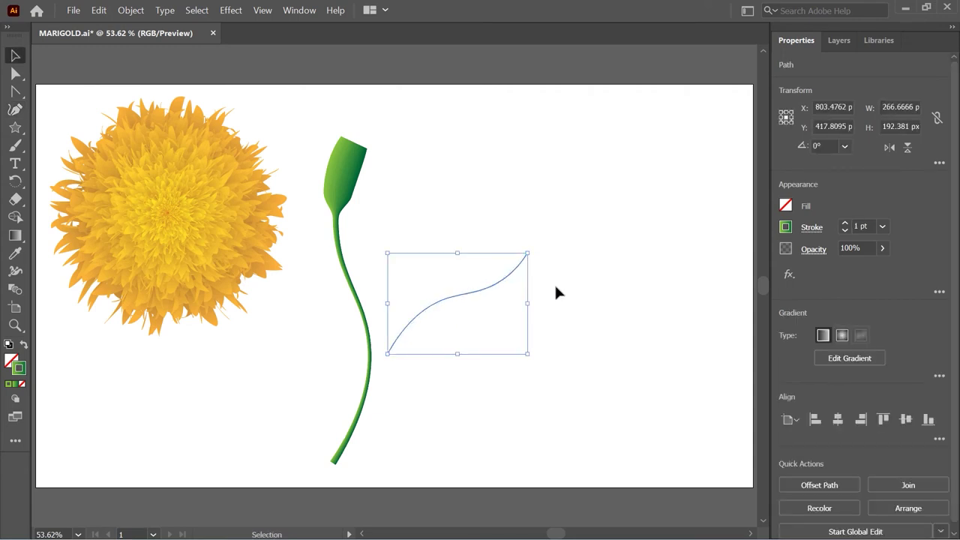
# Step: Thicken the branch stroke to 5 pt
pyautogui.click(844, 223)
pyautogui.click(844, 222)
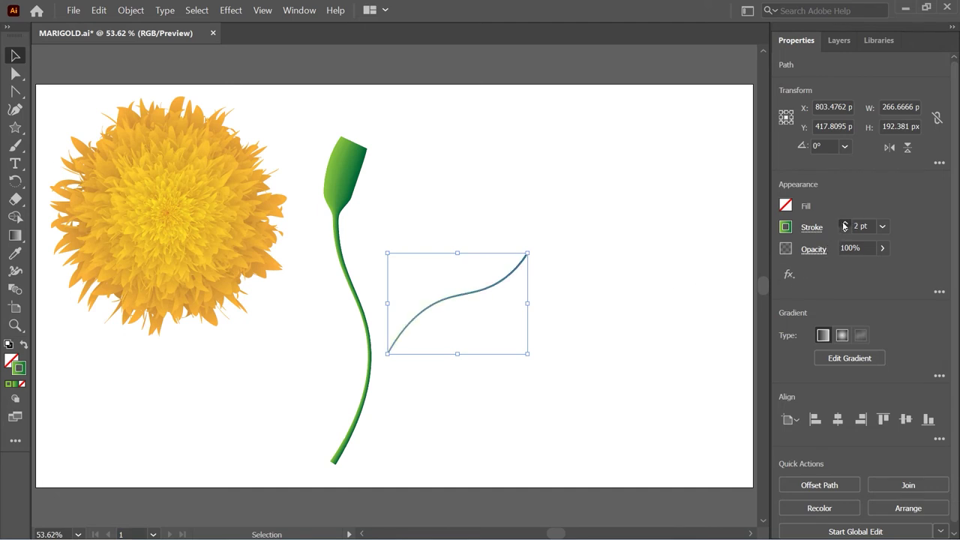
pyautogui.click(845, 223)
pyautogui.click(844, 222)
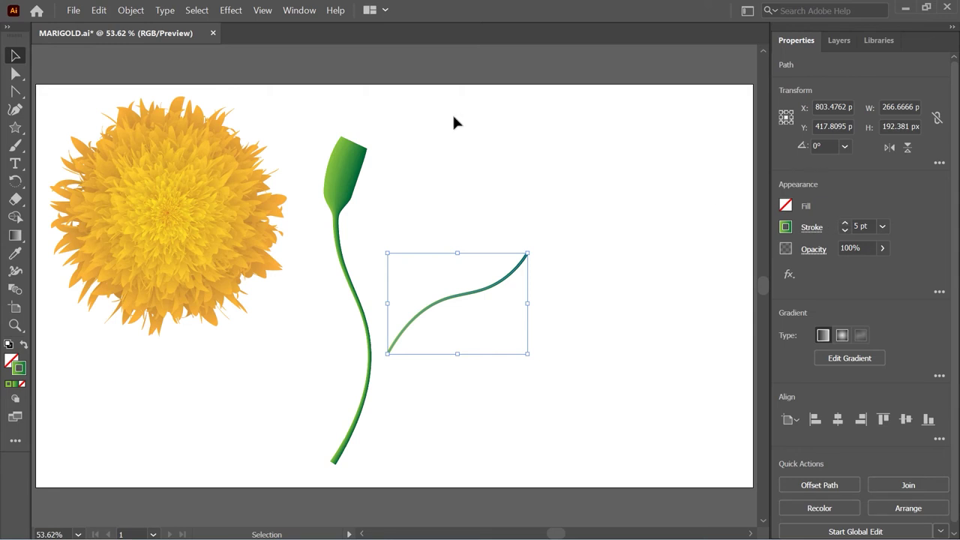
# Step: Make the branch's green gradient run across its stroke width, then deselect
pyautogui.click(299, 9)
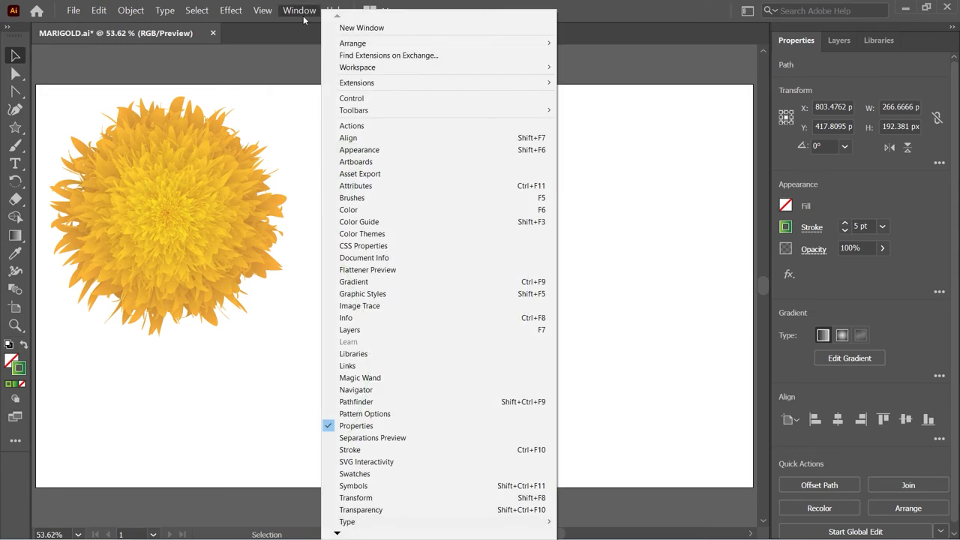
pyautogui.click(387, 277)
pyautogui.moveTo(368, 165); pyautogui.dragTo(242, 193)
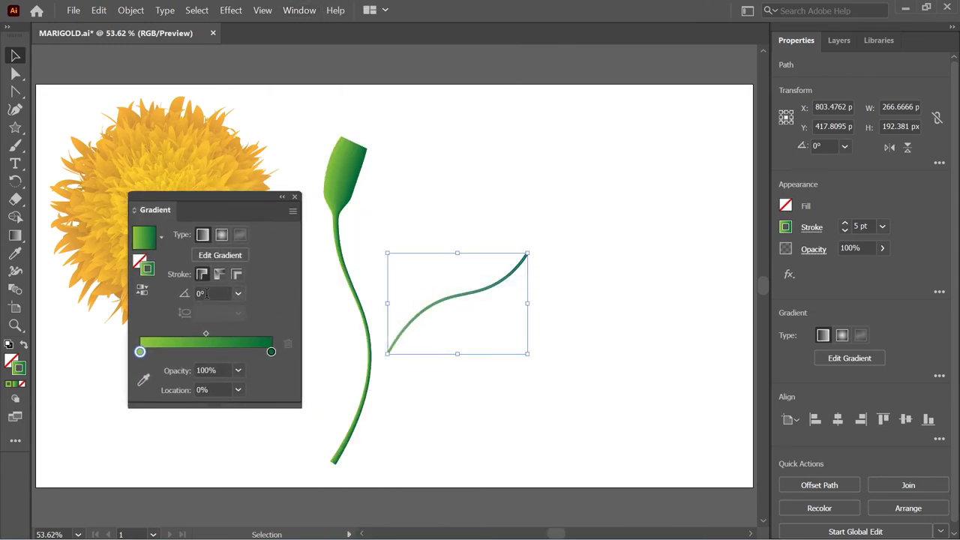
pyautogui.click(237, 274)
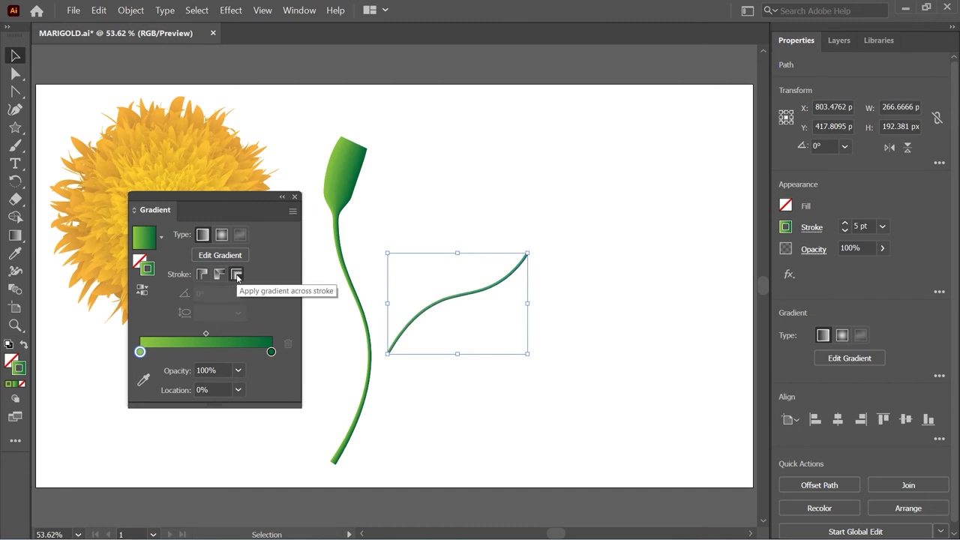
pyautogui.click(294, 197)
pyautogui.click(515, 191)
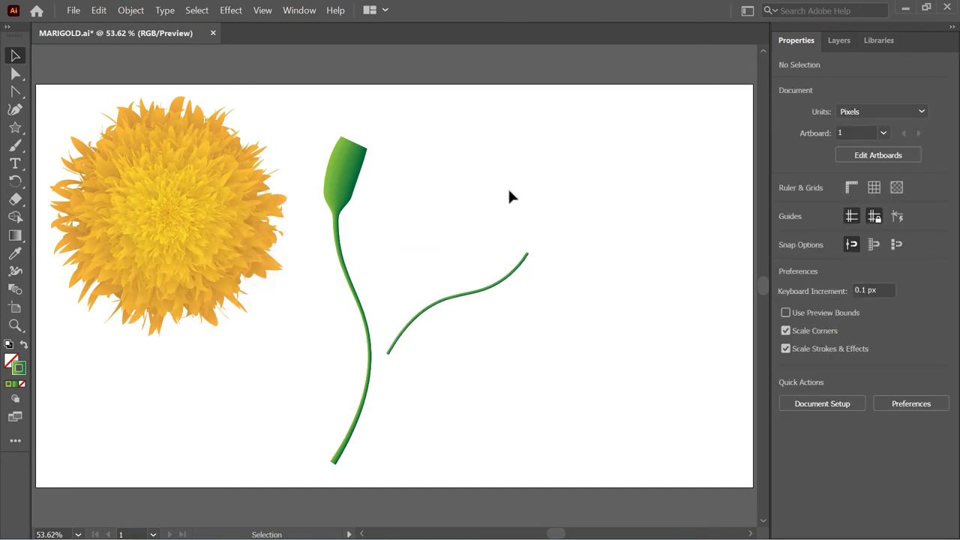
# Step: Choose the leaf brush from the Brushes panel for the Paintbrush
pyautogui.click(305, 12)
pyautogui.click(381, 200)
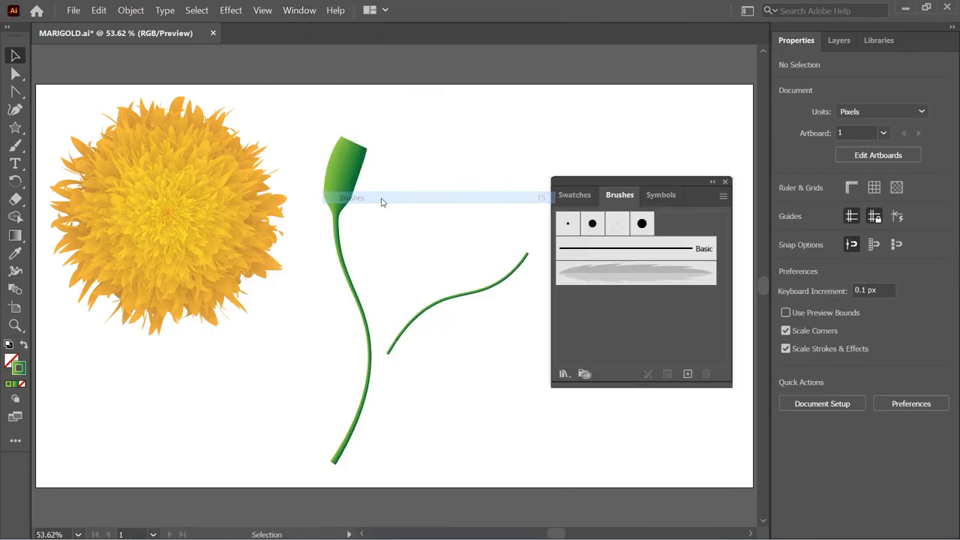
pyautogui.moveTo(609, 182)
pyautogui.mouseDown()
pyautogui.moveTo(564, 193)
pyautogui.moveTo(181, 183)
pyautogui.mouseUp()
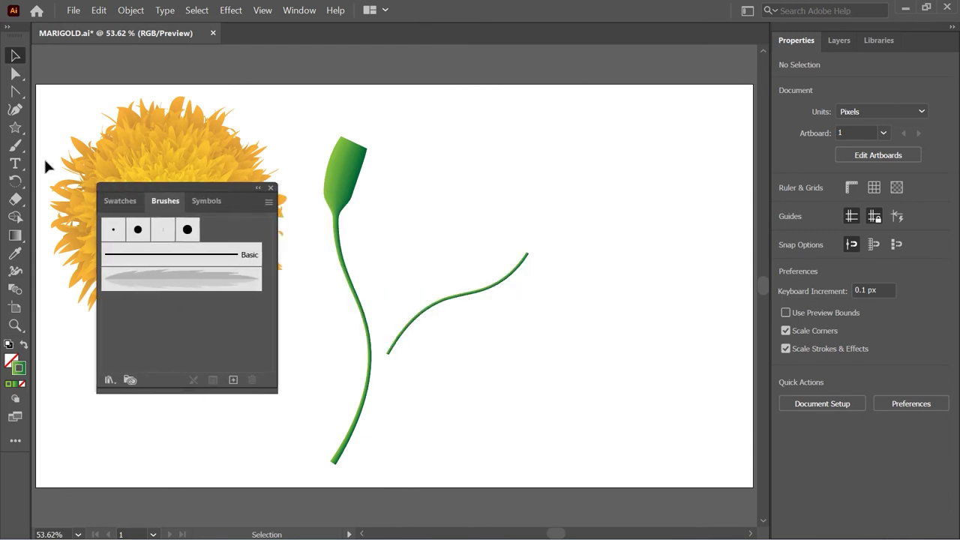
pyautogui.click(17, 147)
pyautogui.click(17, 147)
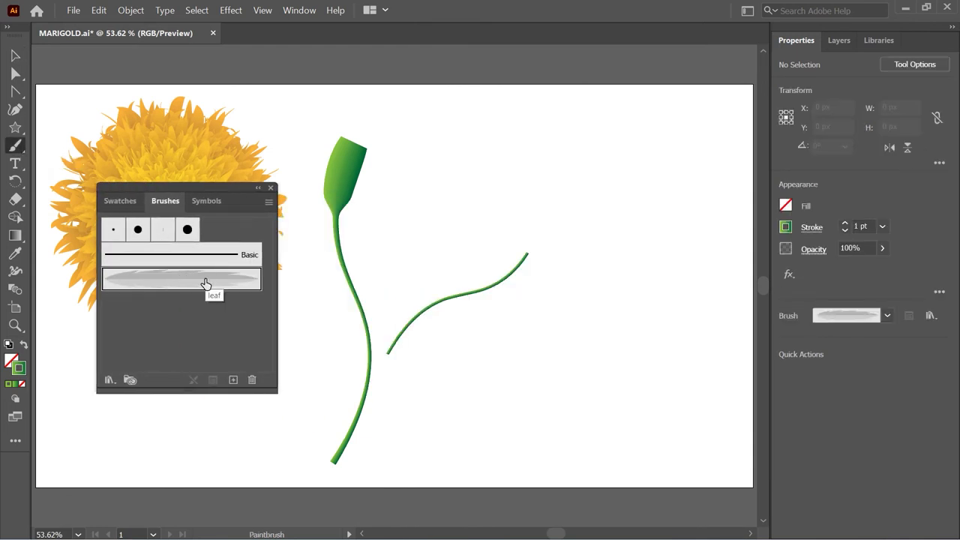
# Step: Paint six leaflets around the branch tip and further down the branch
pyautogui.moveTo(534, 252); pyautogui.dragTo(569, 221)
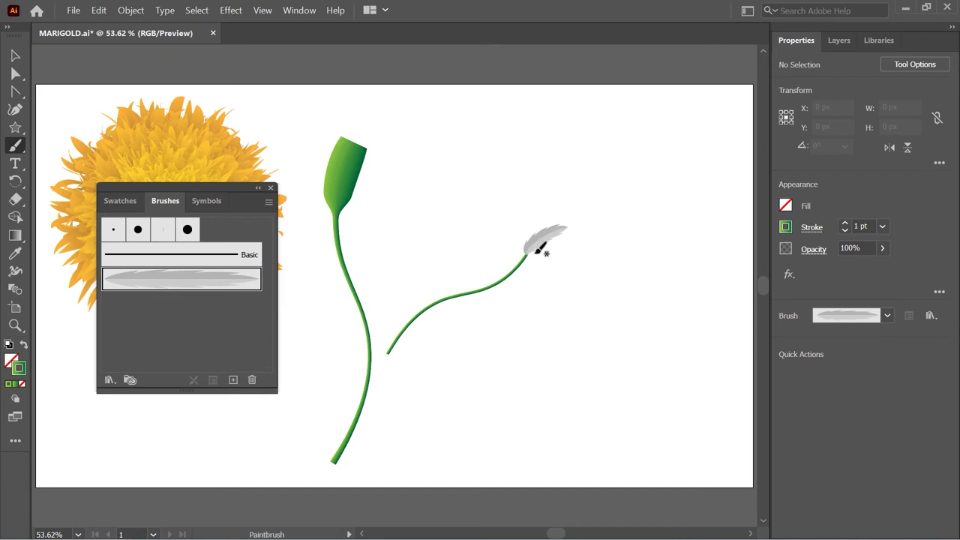
pyautogui.moveTo(533, 253)
pyautogui.mouseDown()
pyautogui.moveTo(586, 246)
pyautogui.moveTo(516, 219)
pyautogui.mouseUp()
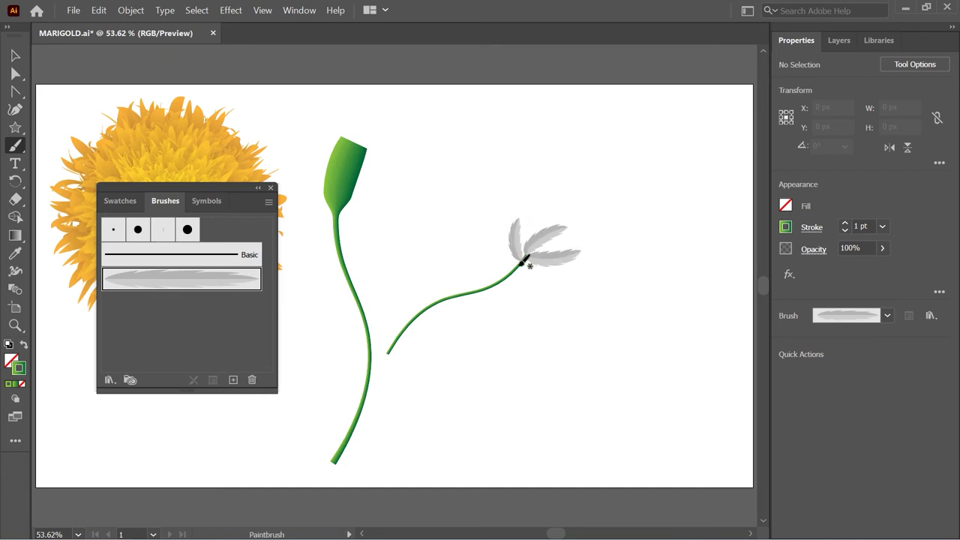
pyautogui.moveTo(527, 261)
pyautogui.mouseDown()
pyautogui.moveTo(563, 273)
pyautogui.moveTo(498, 212)
pyautogui.mouseUp()
pyautogui.moveTo(502, 280); pyautogui.dragTo(559, 301)
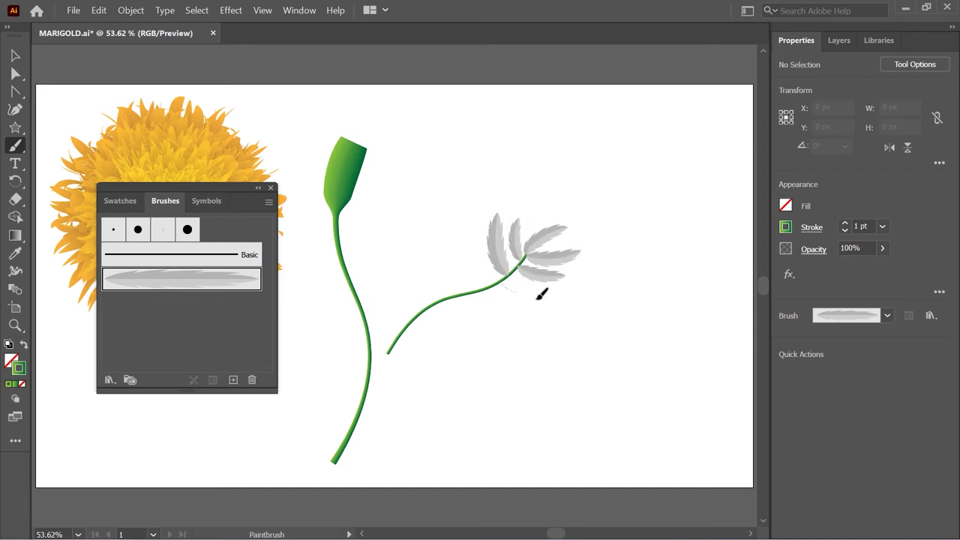
pyautogui.moveTo(494, 283); pyautogui.dragTo(473, 237)
pyautogui.moveTo(475, 285)
pyautogui.mouseDown()
pyautogui.moveTo(511, 323)
pyautogui.moveTo(456, 251)
pyautogui.mouseUp()
# Step: Colour the leaflets' stroke dark green
pyautogui.press('v')
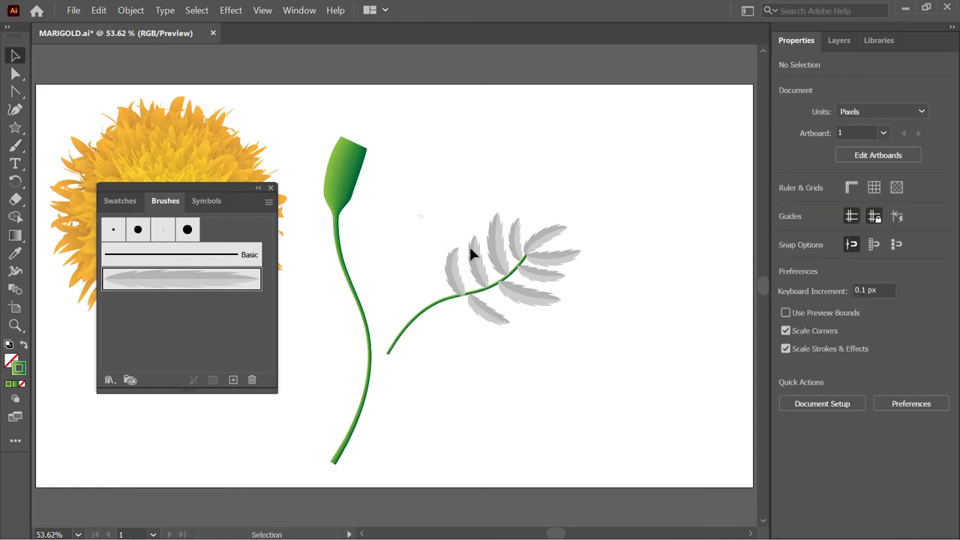
pyautogui.moveTo(420, 214); pyautogui.dragTo(588, 343)
pyautogui.keyDown('shift'); pyautogui.click(431, 310); pyautogui.keyUp('shift')
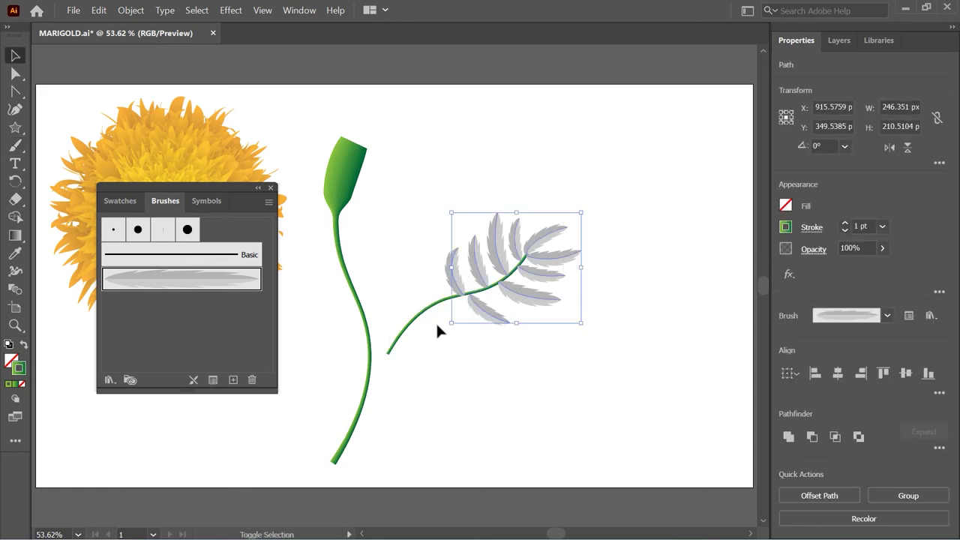
pyautogui.click(784, 229)
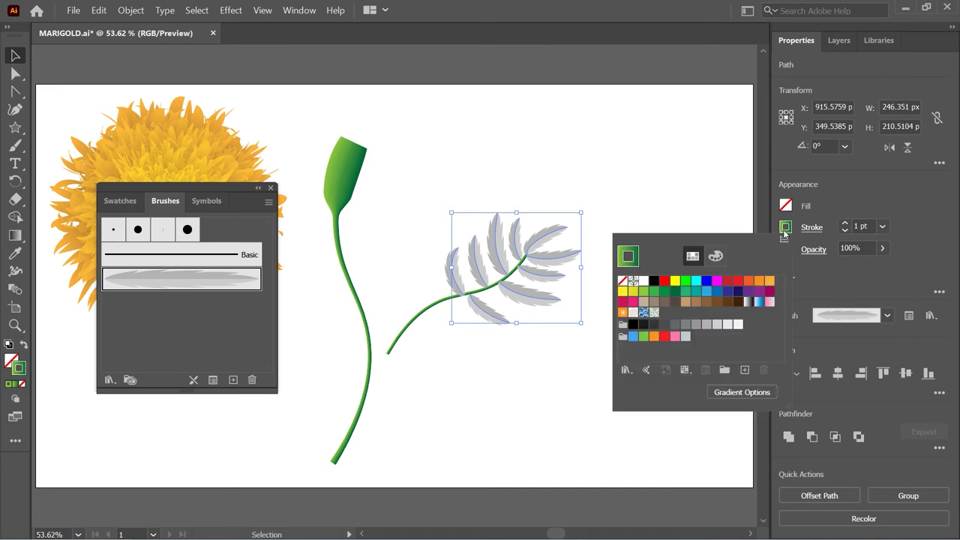
pyautogui.click(665, 292)
pyautogui.click(658, 220)
# Step: Group the branch with its leaflets and move it onto the stem
pyautogui.moveTo(428, 206); pyautogui.dragTo(589, 324)
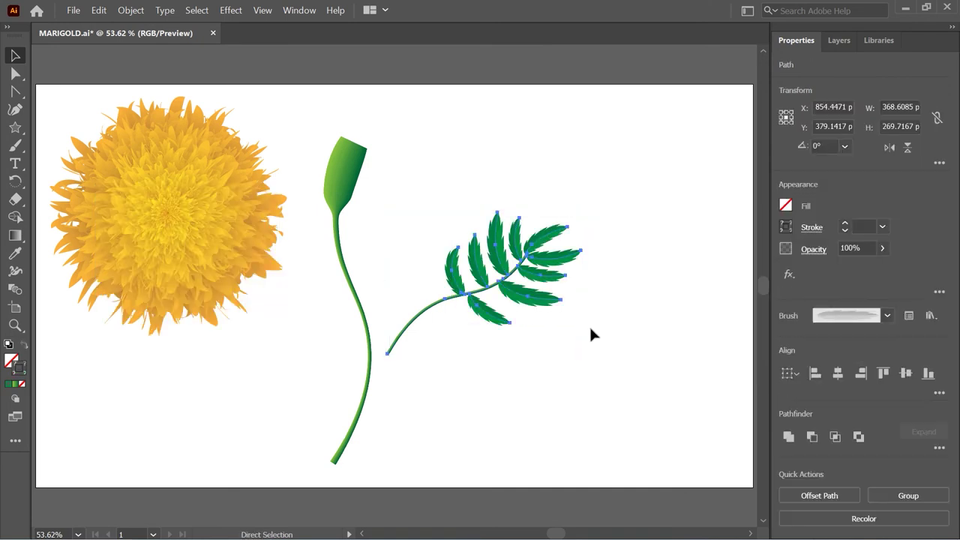
pyautogui.hotkey('ctrl', 'g')
pyautogui.moveTo(535, 300)
pyautogui.mouseDown()
pyautogui.moveTo(512, 273)
pyautogui.moveTo(549, 309)
pyautogui.moveTo(588, 317)
pyautogui.mouseUp()
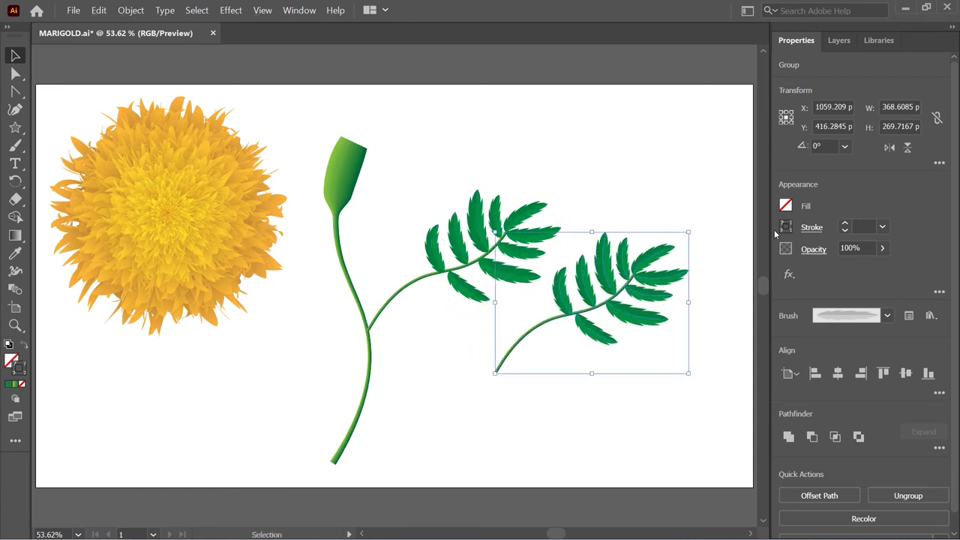
# Step: Flip the copied leafy branch horizontally, rotate it, and place it on the stem's left
pyautogui.click(890, 147)
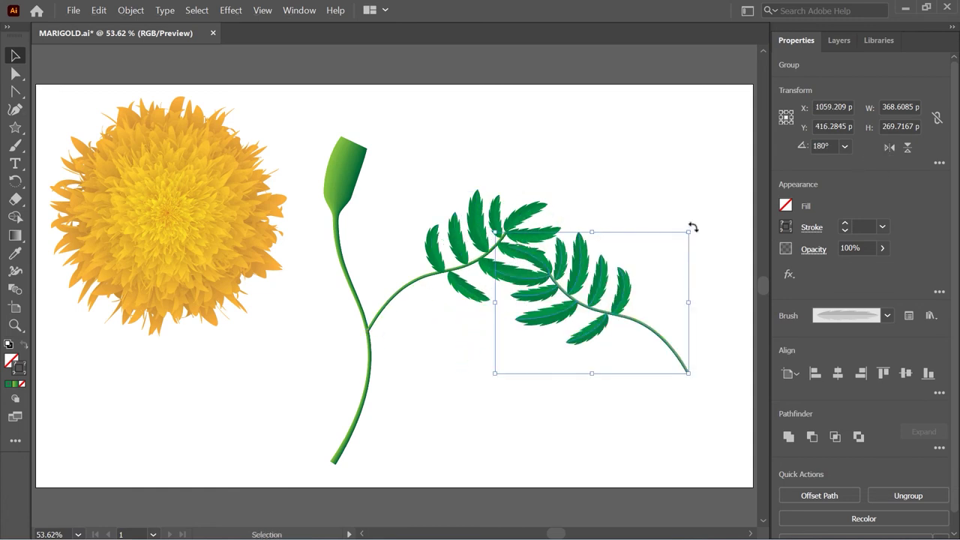
pyautogui.moveTo(691, 225)
pyautogui.mouseDown()
pyautogui.moveTo(688, 269)
pyautogui.moveTo(660, 302)
pyautogui.mouseUp()
pyautogui.moveTo(562, 322); pyautogui.dragTo(350, 320)
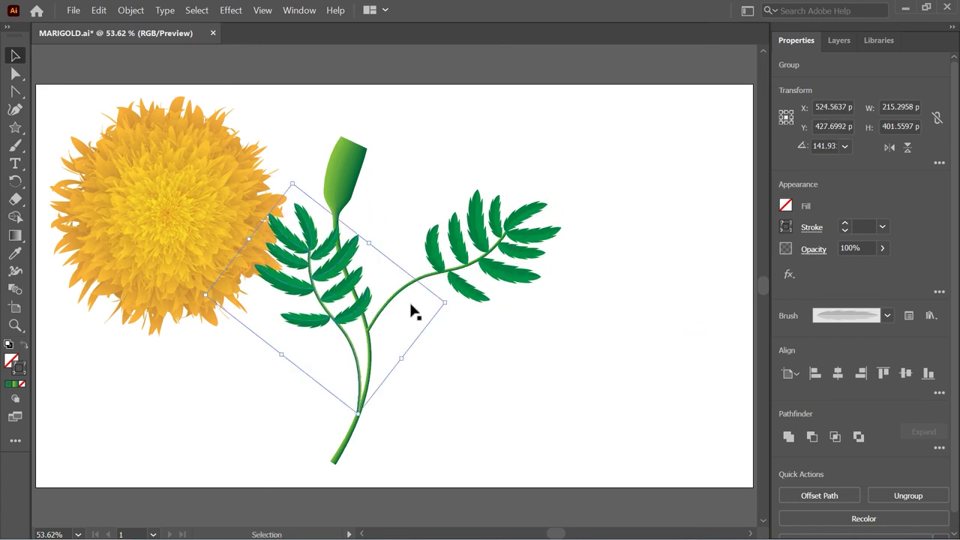
# Step: Tilt the right branch onto the stem, then select the stem with both branches
pyautogui.click(510, 240)
pyautogui.moveTo(565, 185); pyautogui.dragTo(552, 157)
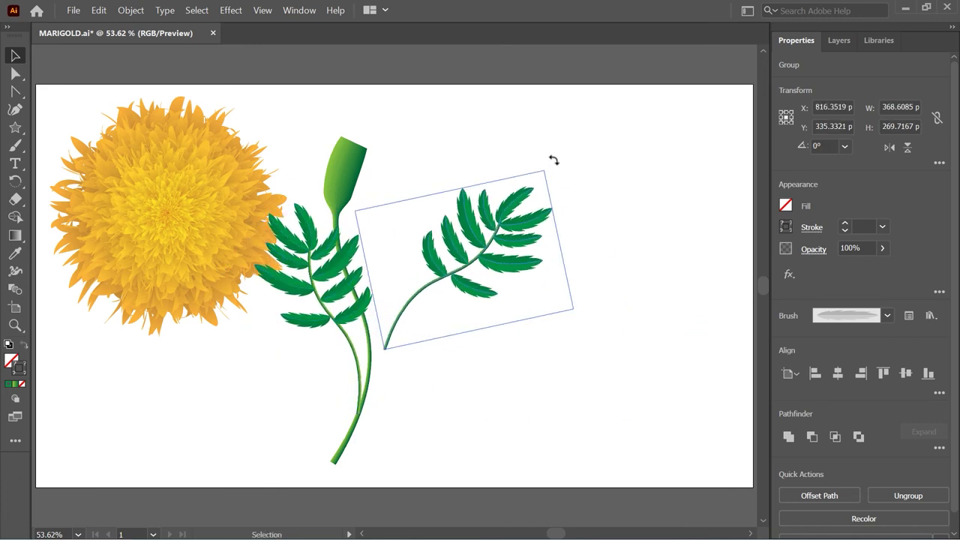
pyautogui.moveTo(488, 262); pyautogui.dragTo(472, 267)
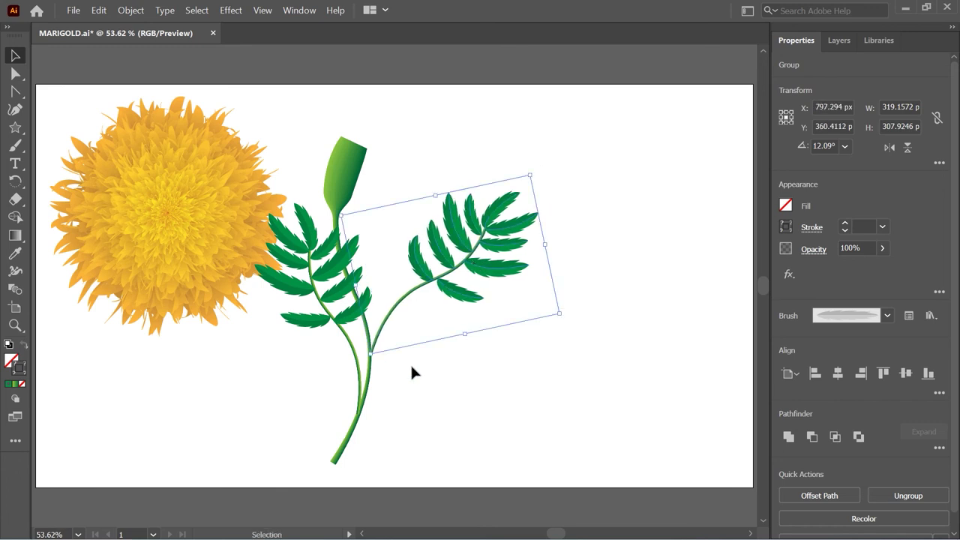
pyautogui.click(368, 376)
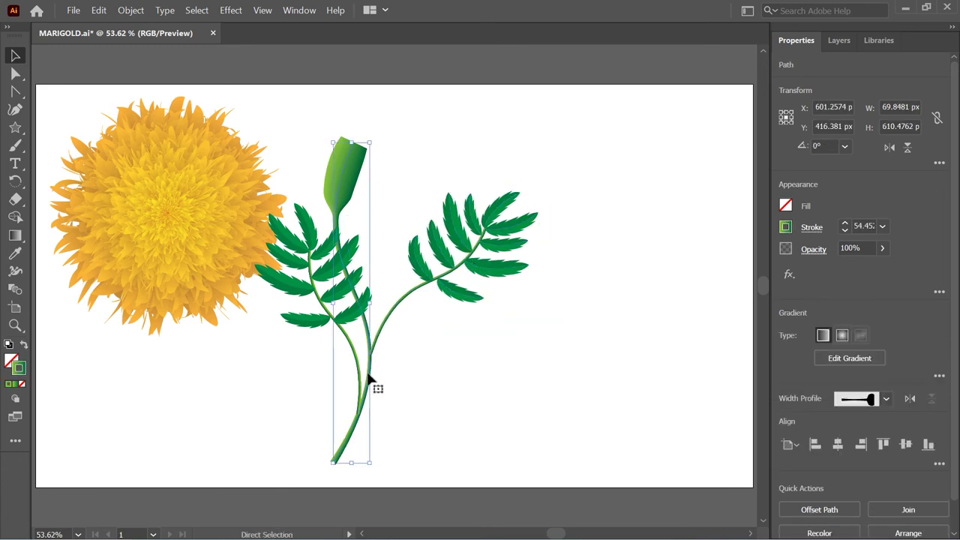
pyautogui.keyDown('ctrl'); pyautogui.click(369, 377); pyautogui.keyUp('ctrl')
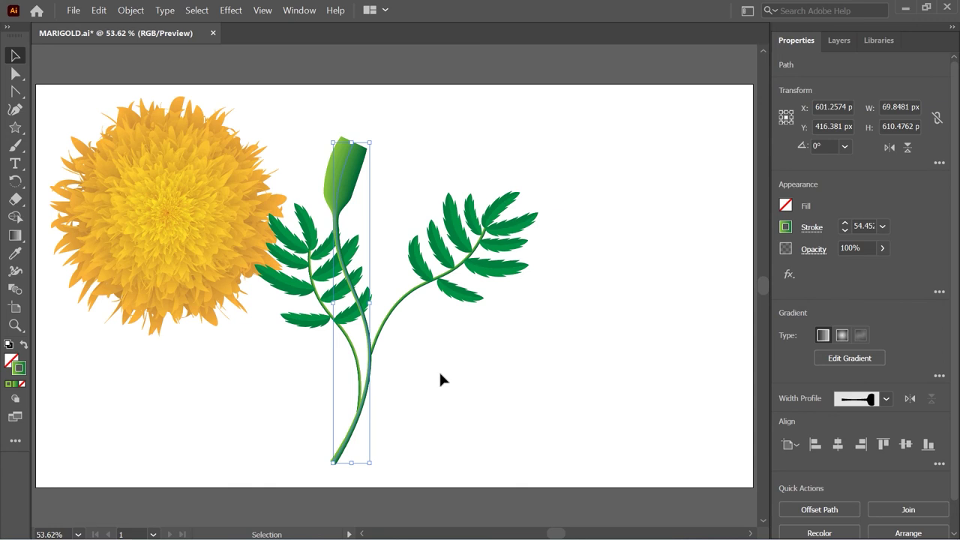
pyautogui.click(440, 378)
pyautogui.moveTo(559, 204); pyautogui.dragTo(336, 341)
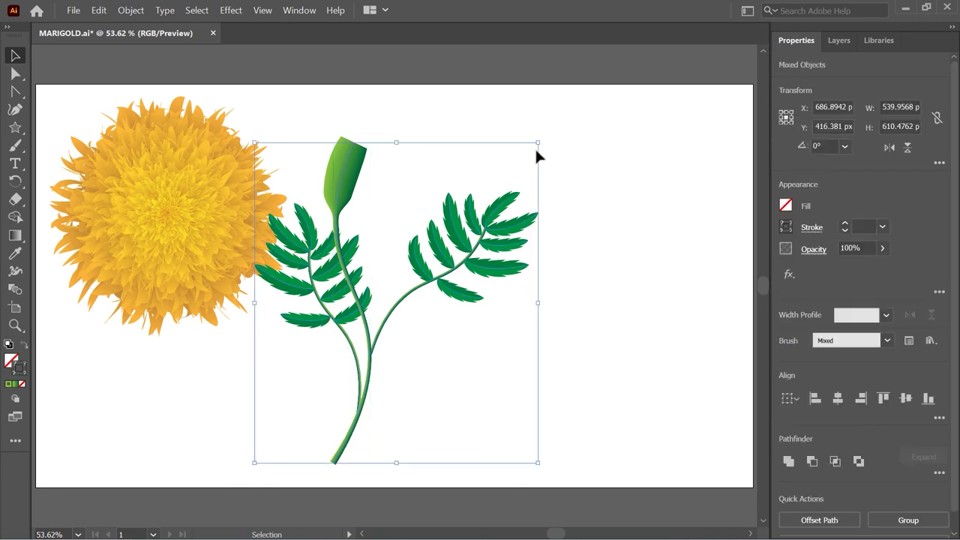
# Step: Shrink the stem and leaf branches and move them toward the centre
pyautogui.moveTo(538, 143); pyautogui.dragTo(452, 232)
pyautogui.moveTo(445, 310)
pyautogui.mouseDown()
pyautogui.moveTo(443, 324)
pyautogui.moveTo(471, 322)
pyautogui.mouseUp()
pyautogui.click(285, 257)
# Step: Shrink the flower head and set it on top of the stem
pyautogui.click(205, 192)
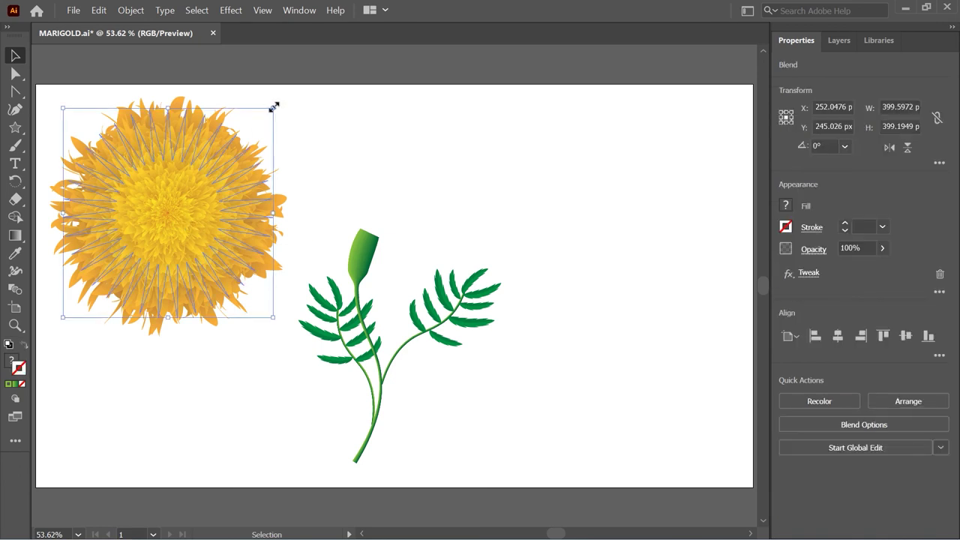
pyautogui.moveTo(273, 107); pyautogui.dragTo(218, 164)
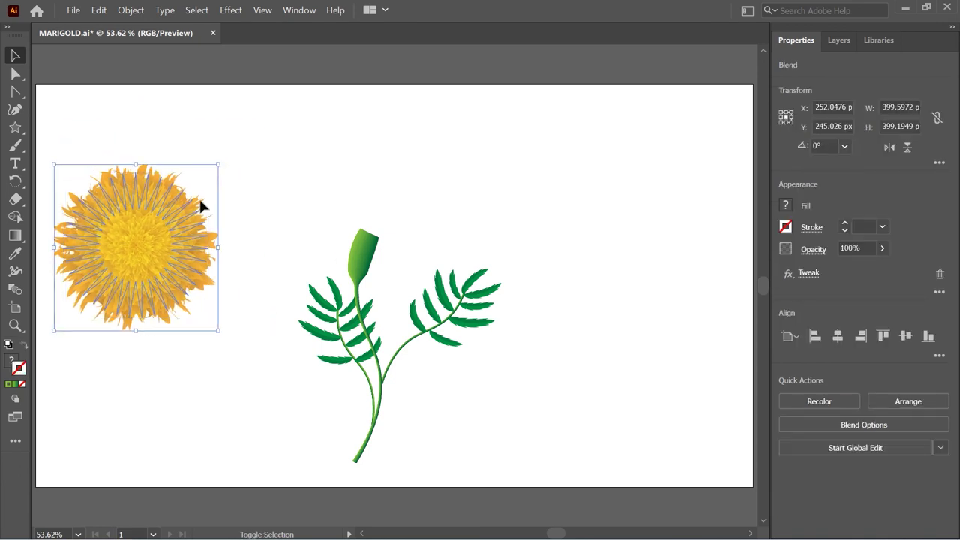
pyautogui.moveTo(159, 261)
pyautogui.mouseDown()
pyautogui.moveTo(389, 236)
pyautogui.moveTo(397, 217)
pyautogui.mouseUp()
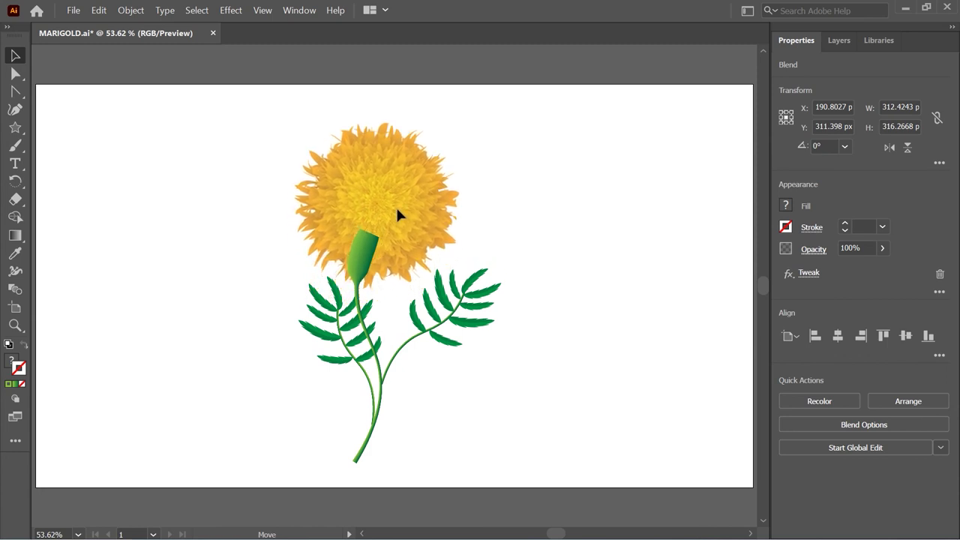
pyautogui.moveTo(397, 213); pyautogui.dragTo(397, 210)
# Step: Bring the flower head to the front of the stem and nudge it into place
pyautogui.rightClick(397, 211)
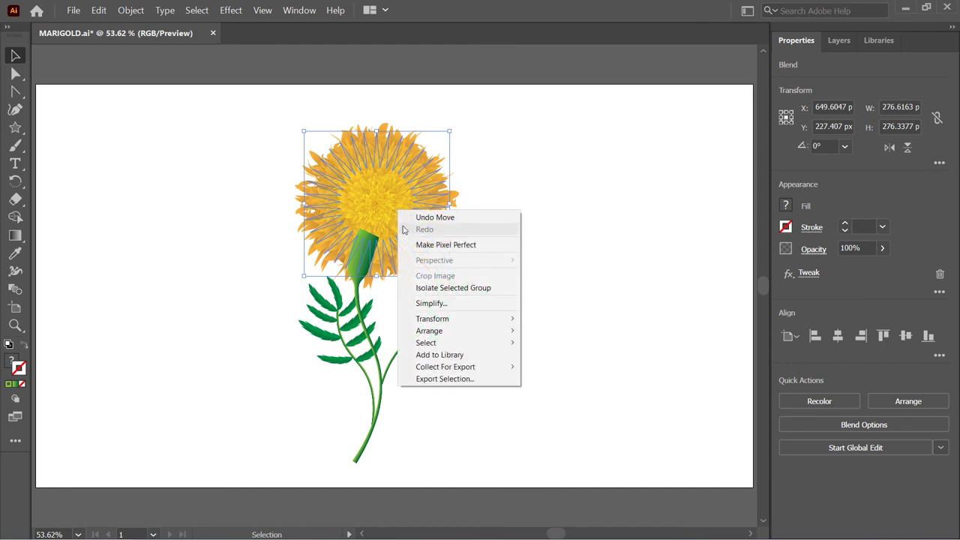
pyautogui.moveTo(429, 331)
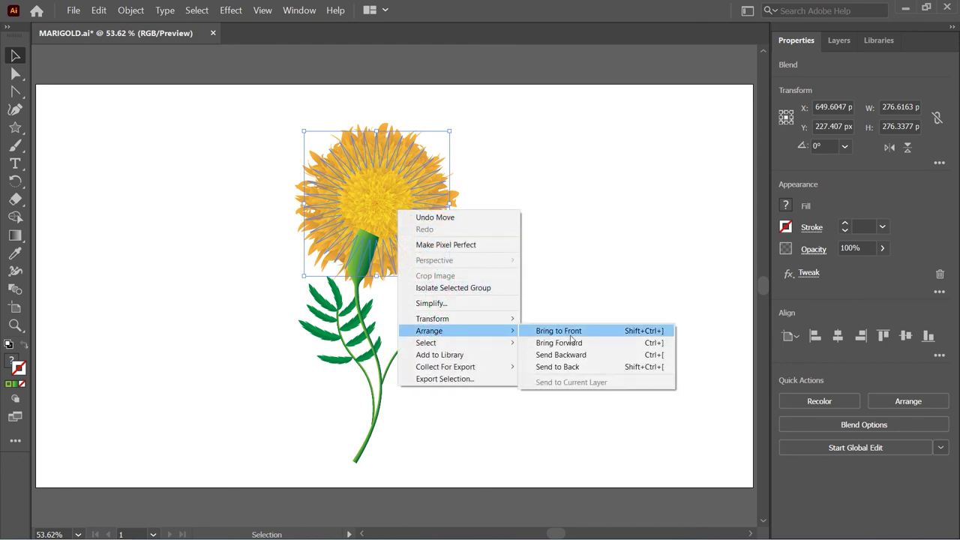
pyautogui.click(569, 333)
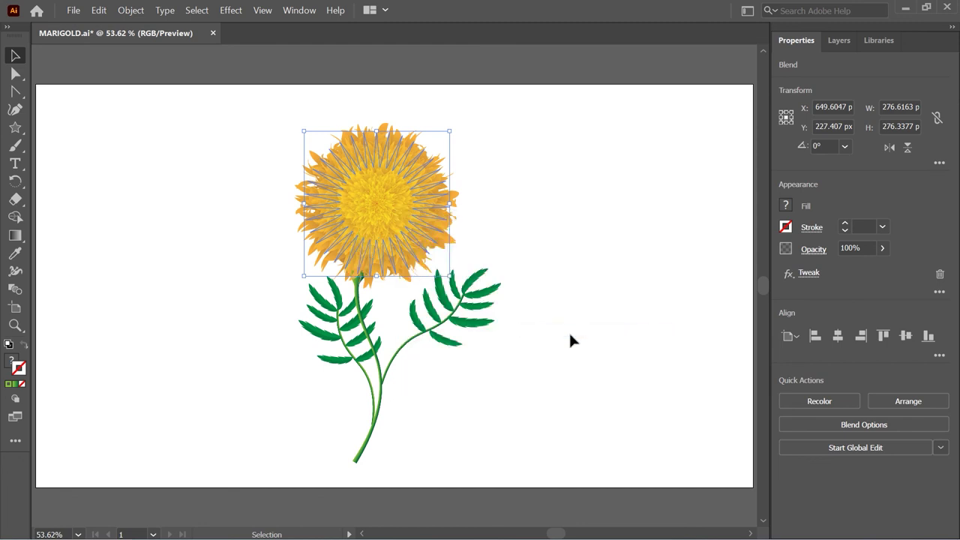
pyautogui.click(570, 336)
pyautogui.moveTo(390, 226); pyautogui.dragTo(386, 222)
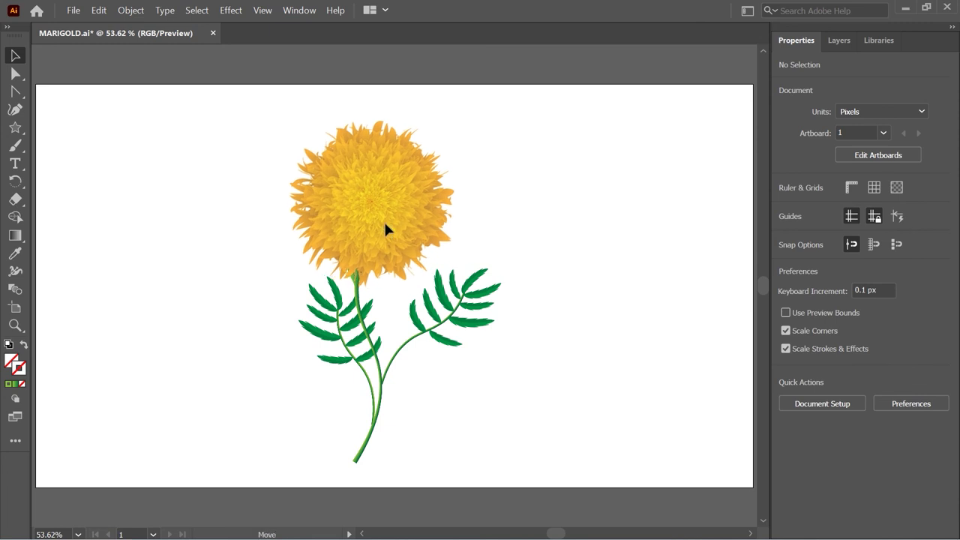